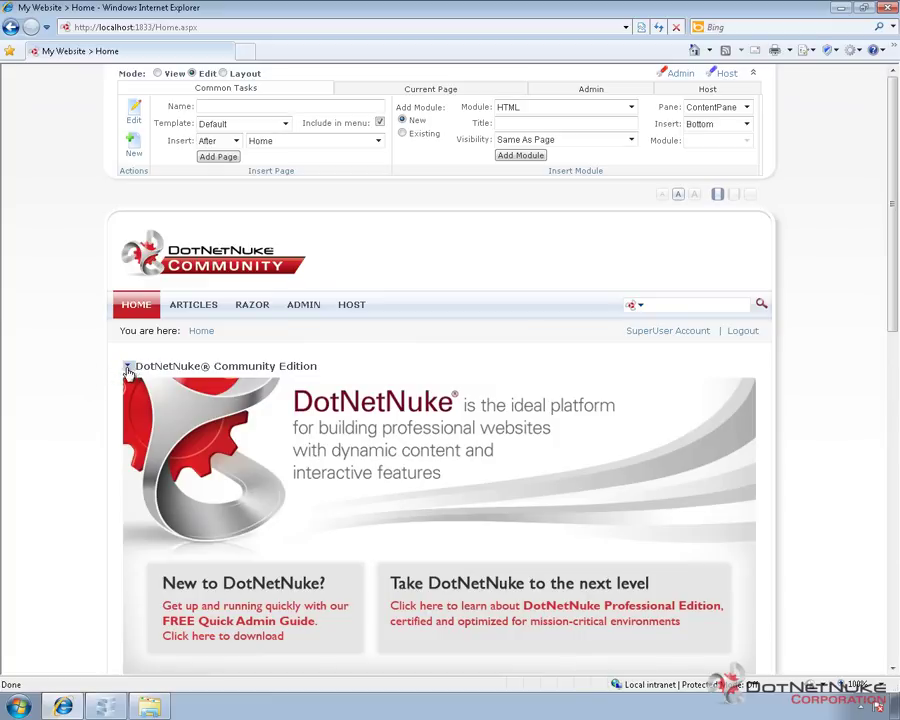
# Open the content of the DotNetNuke Community Edition module on the Home page for editing.
pyautogui.moveTo(128, 371)
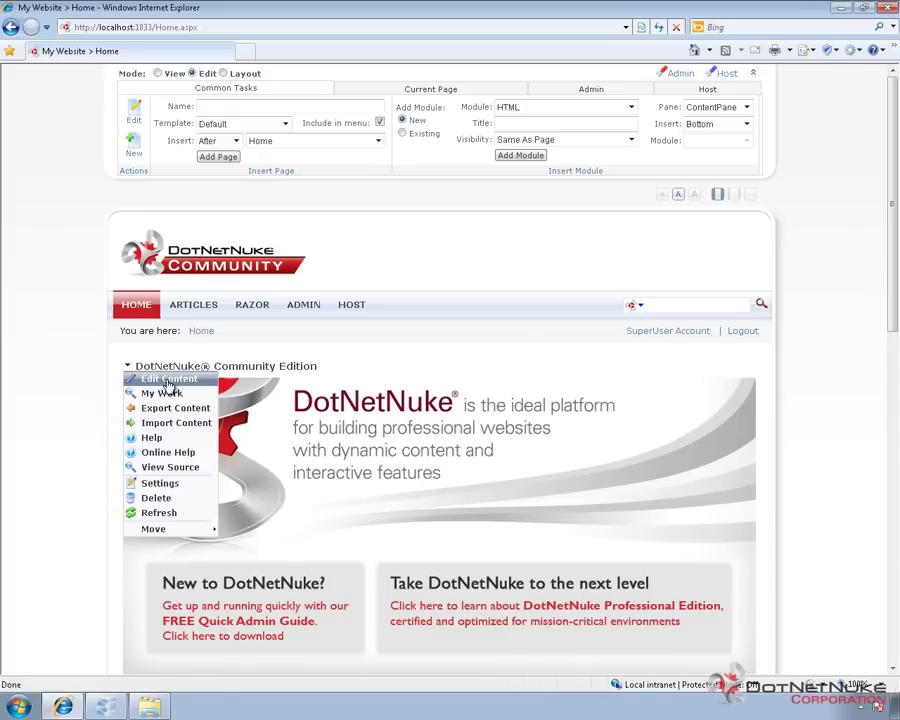
pyautogui.click(168, 384)
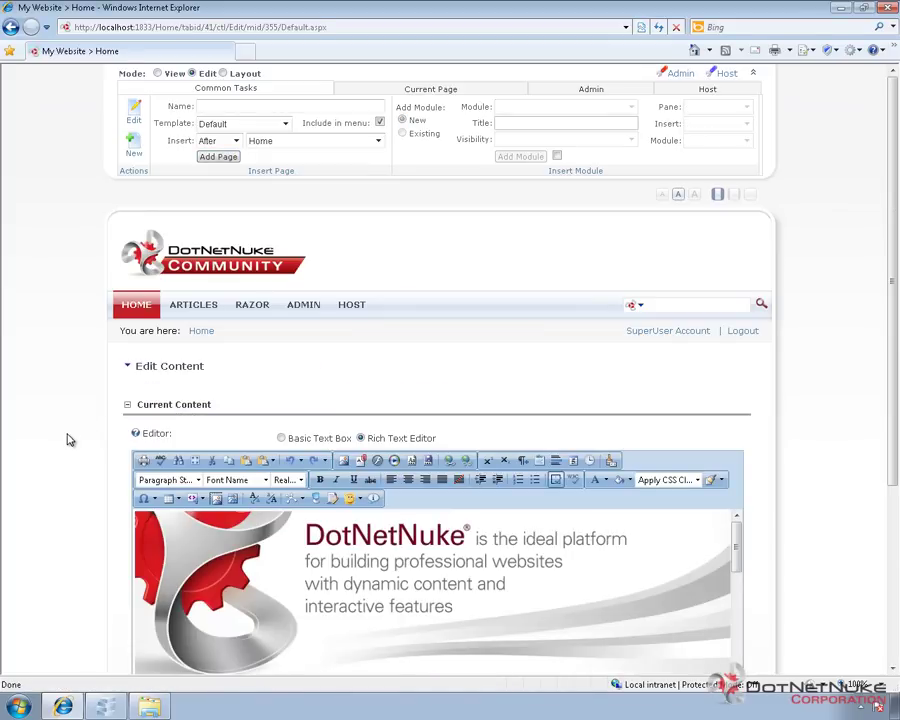
pyautogui.scroll(-3, 76, 426)
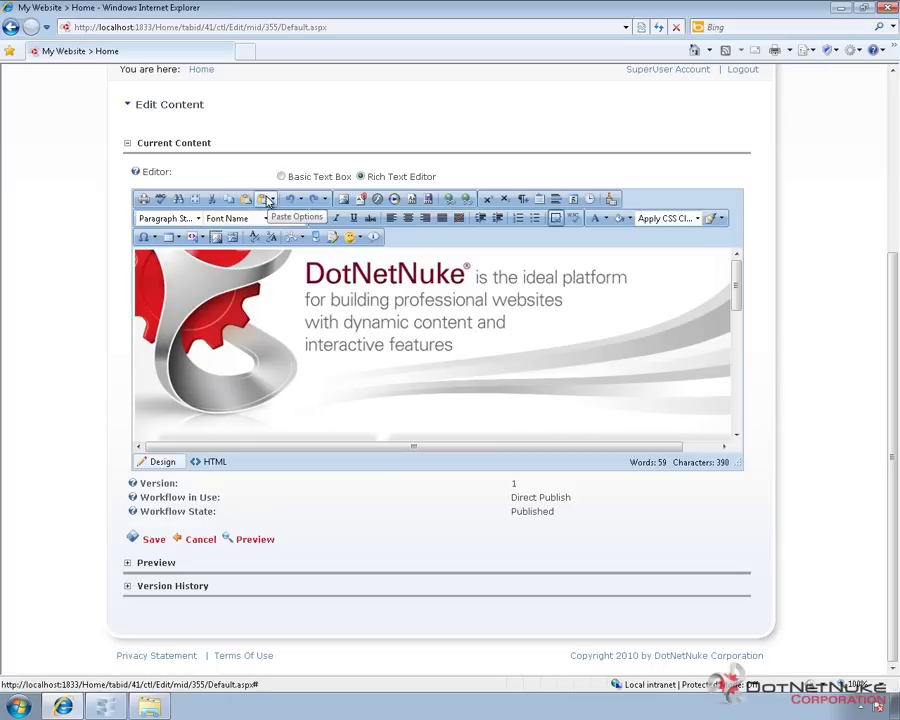
# Examine the rich text editor's paste options, paragraph styles, font names and font sizes.
pyautogui.click(272, 201)
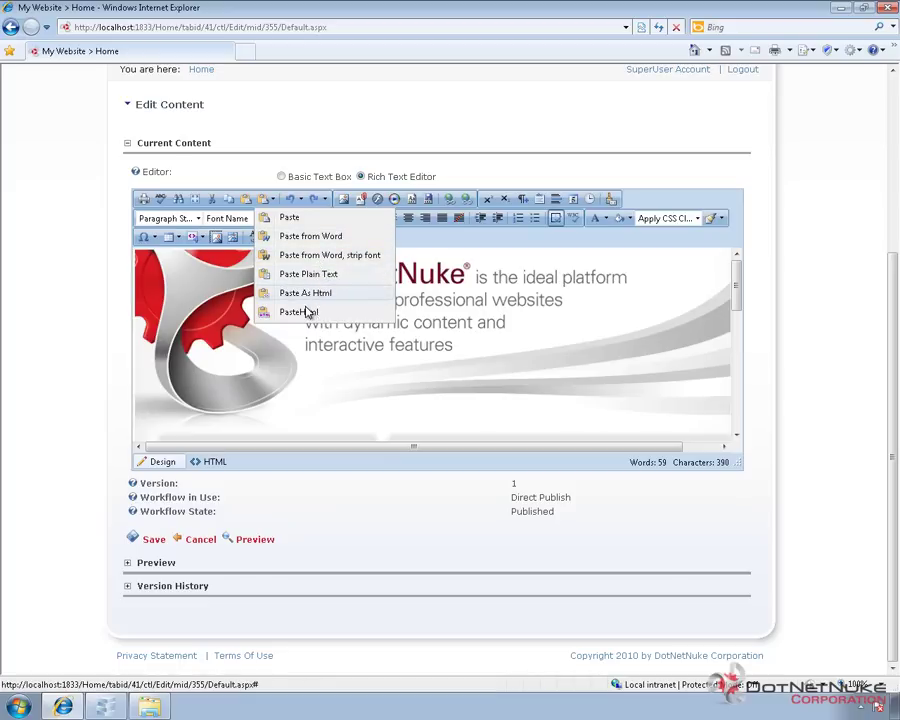
pyautogui.click(301, 145)
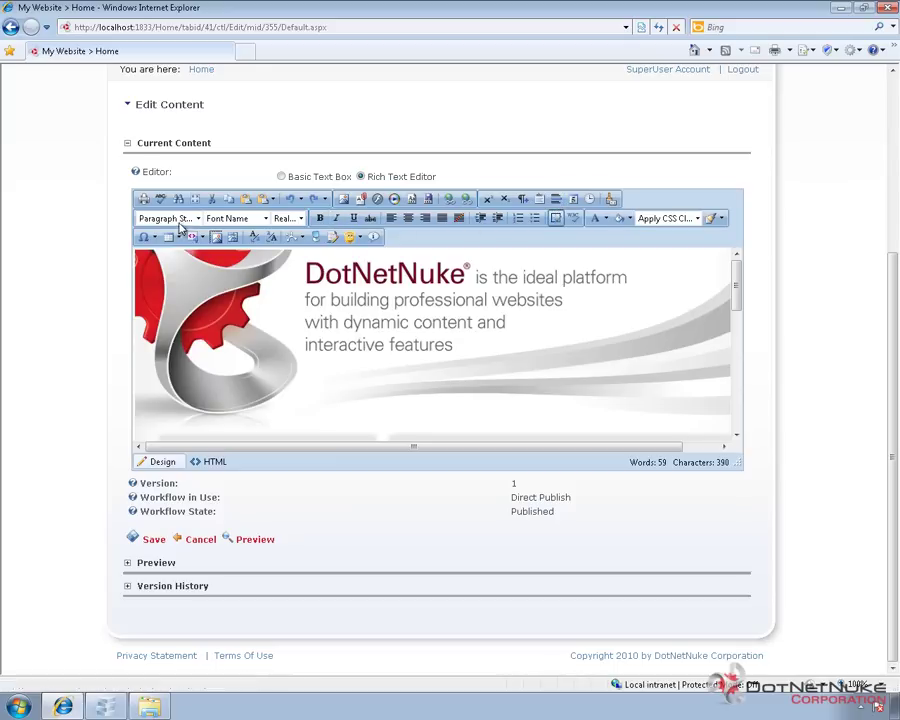
pyautogui.click(198, 220)
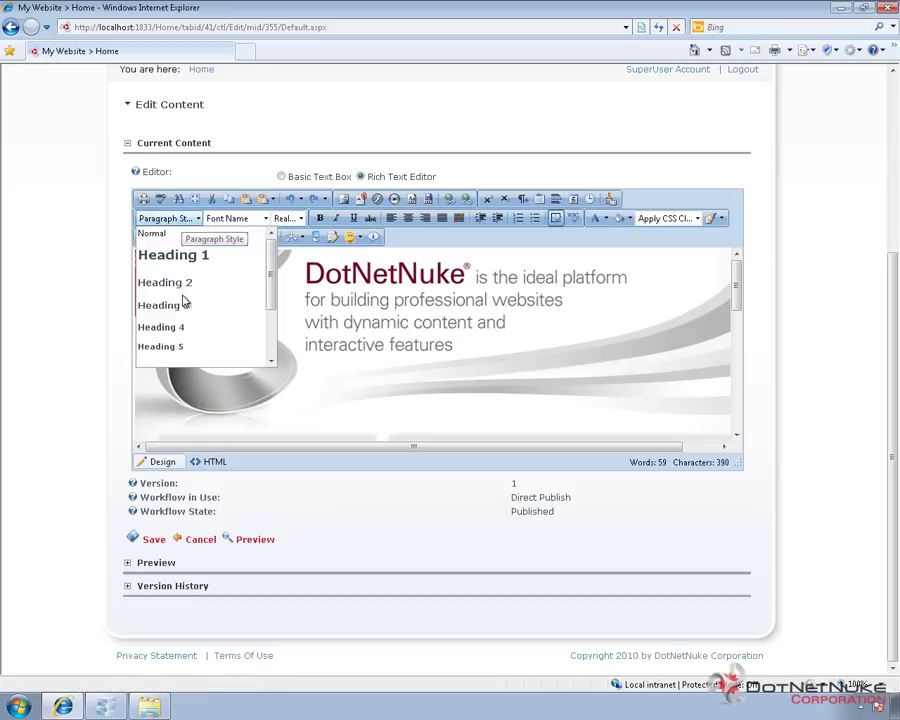
pyautogui.moveTo(272, 266)
pyautogui.mouseDown()
pyautogui.moveTo(272, 321)
pyautogui.moveTo(274, 247)
pyautogui.mouseUp()
pyautogui.click(264, 221)
pyautogui.click(264, 221)
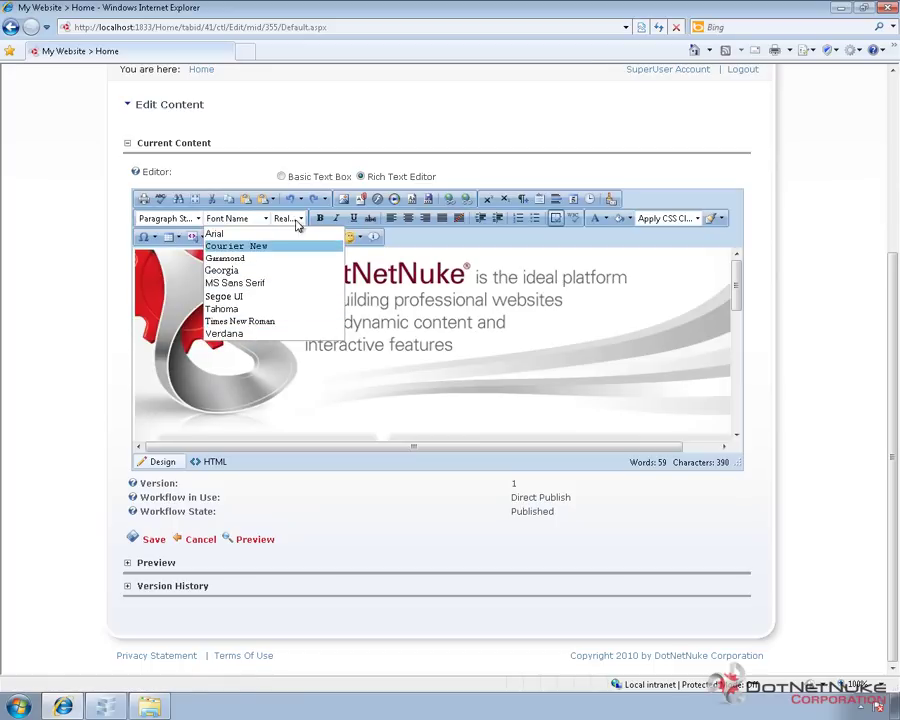
pyautogui.click(300, 218)
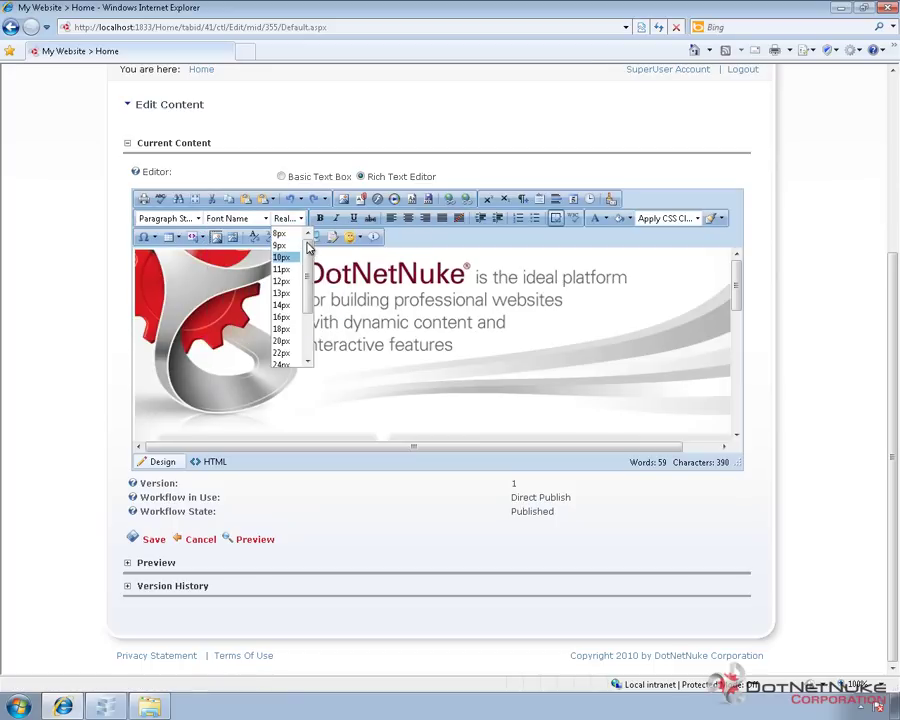
pyautogui.click(324, 246)
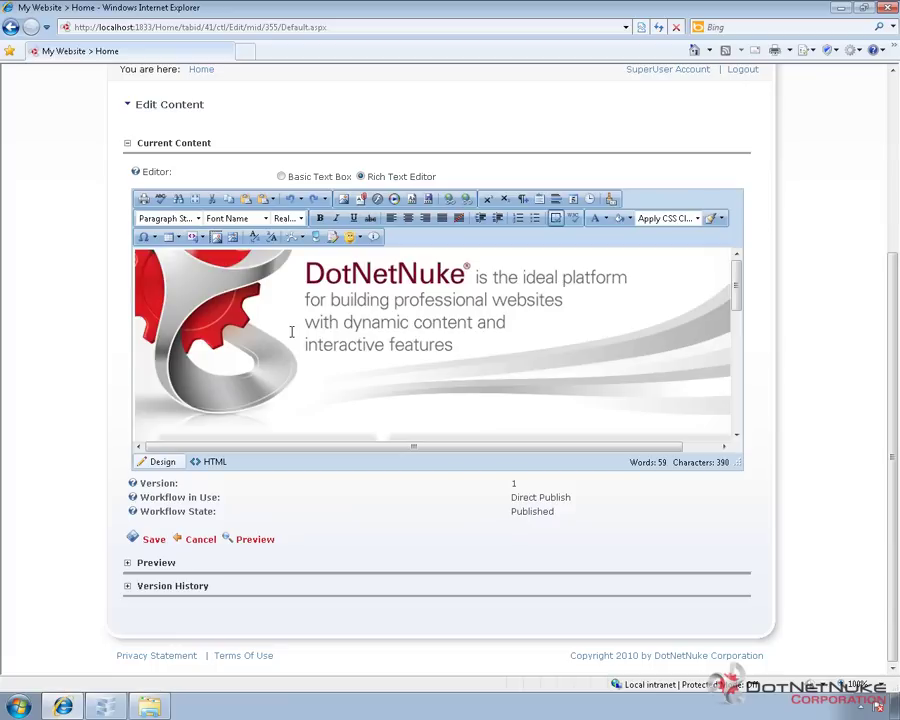
# Delete all of the module's existing content in its HTML source.
pyautogui.click(207, 463)
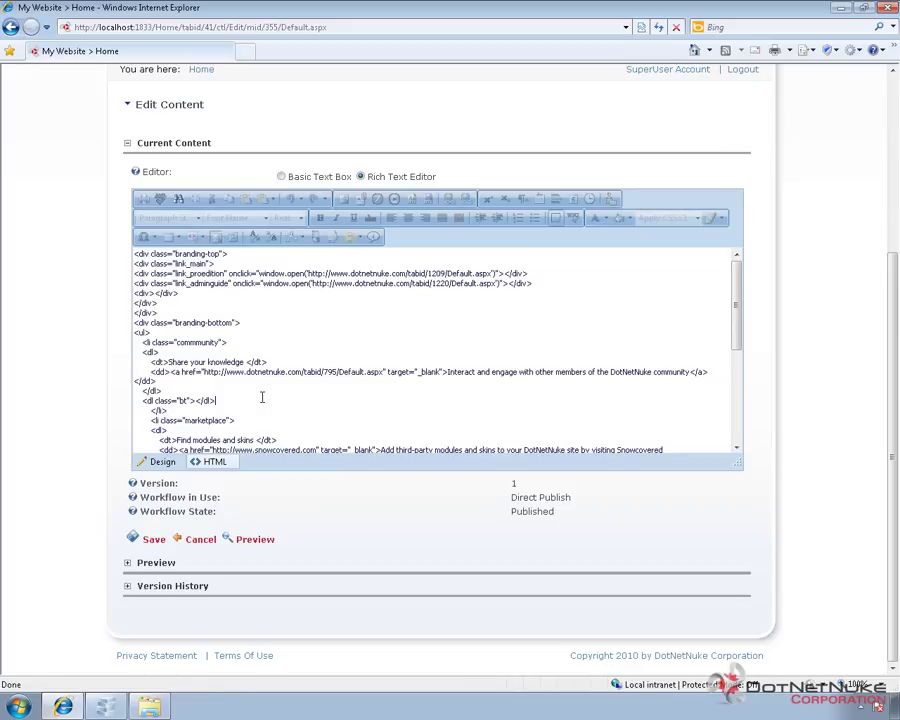
pyautogui.click(264, 380)
pyautogui.click(285, 302)
pyautogui.hotkey('ctrl', 'Home')
pyautogui.hotkey('ctrl', 'End')
pyautogui.hotkey('ctrl', 'shift', 'Home')
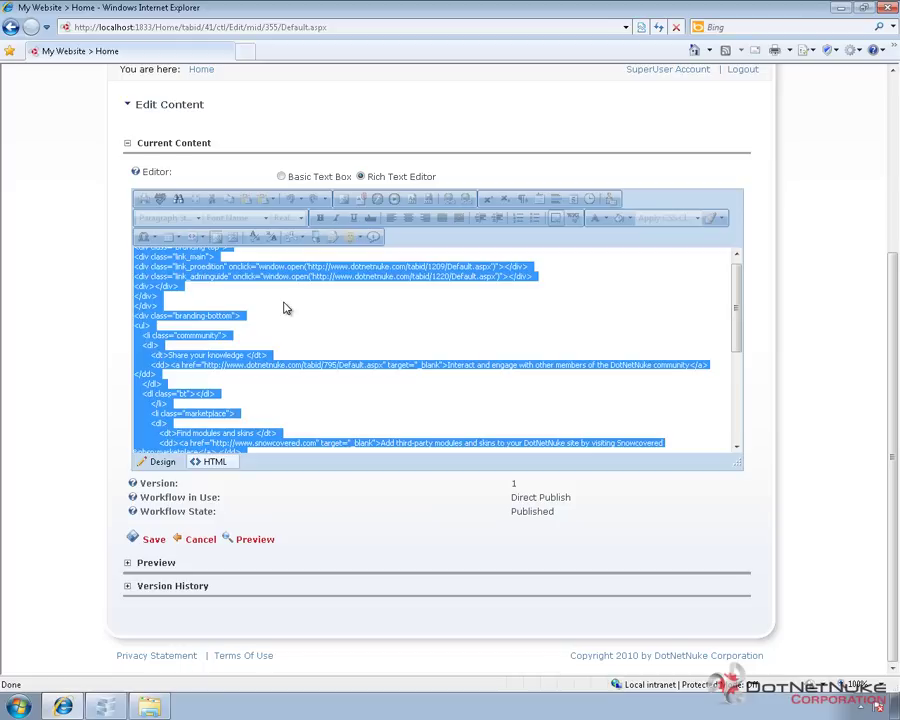
pyautogui.press('Delete')
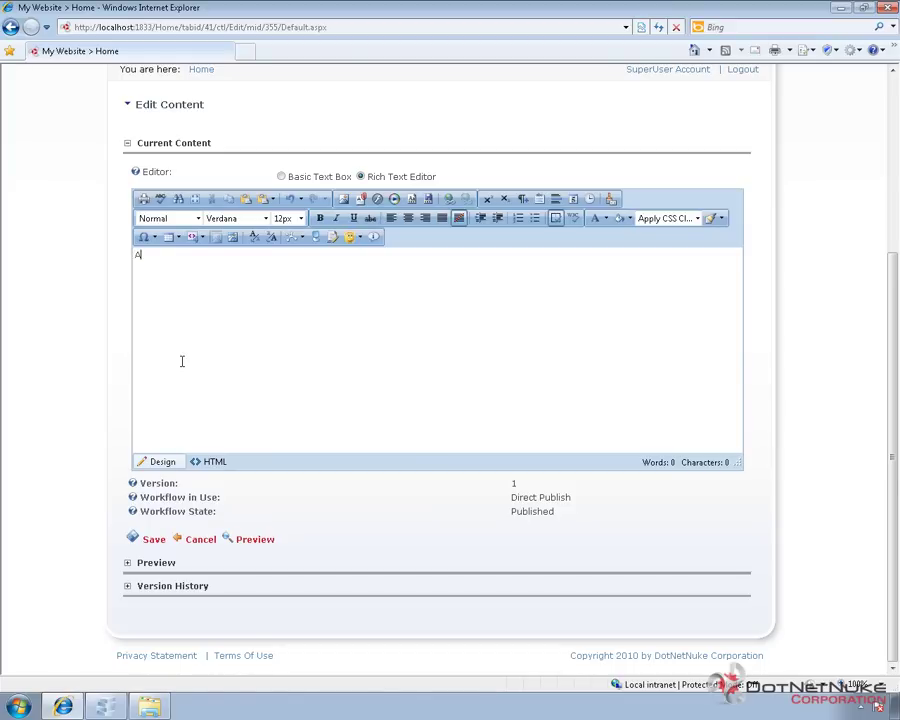
# Enter the lines "Add some content", "Bold content" and "Italicized" in design view, and make "Bold content" bold.
pyautogui.write('some content ')
pyautogui.write('Bold content')
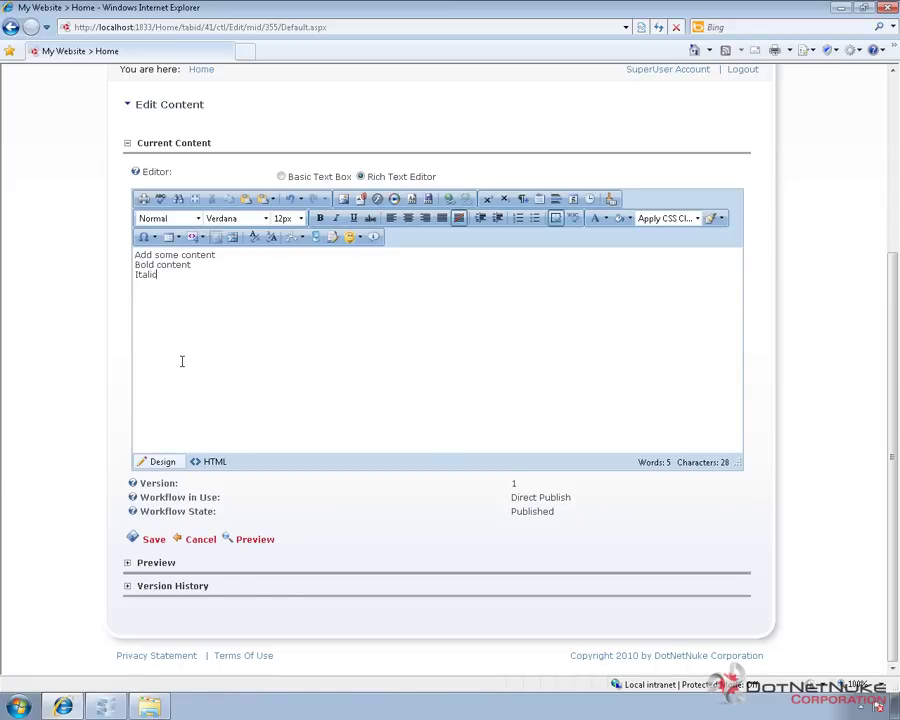
pyautogui.press('End')
pyautogui.hotkey('shift', 'Home')
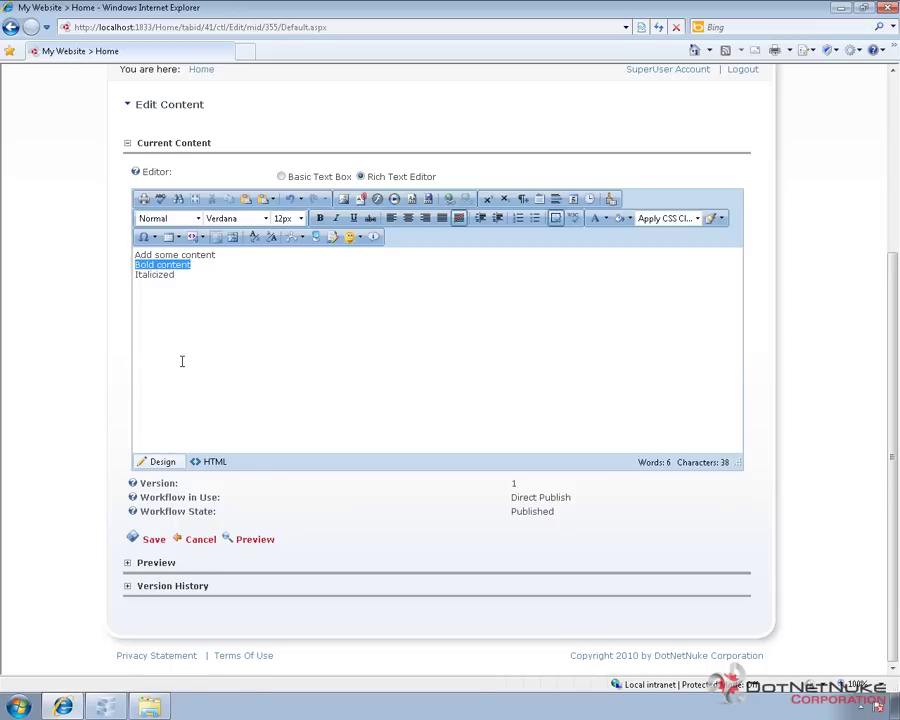
pyautogui.click(320, 218)
# Italicize the third line, "Italicized".
pyautogui.click(201, 276)
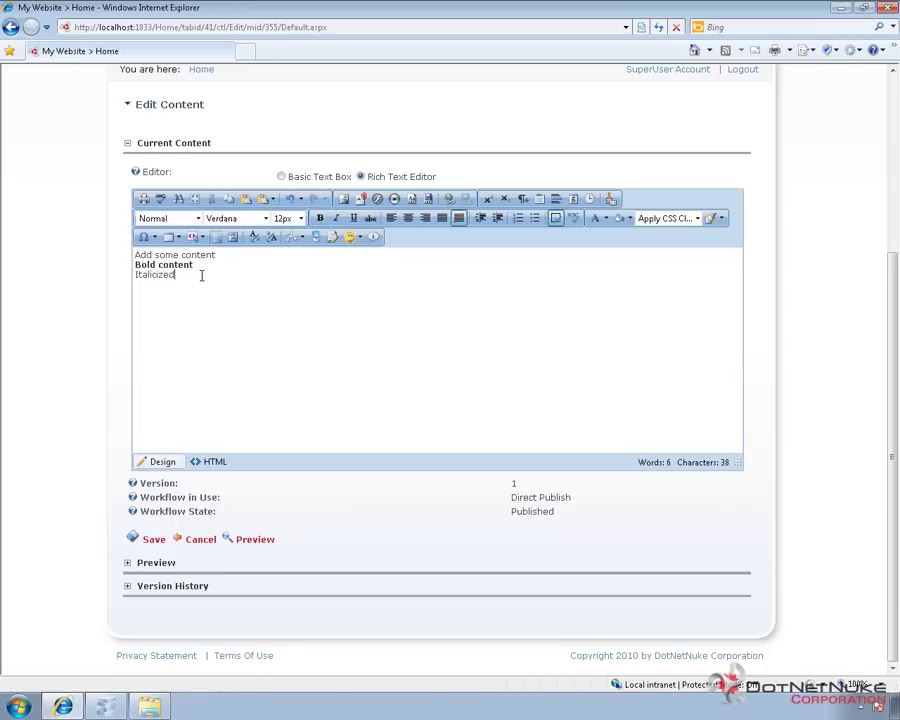
pyautogui.hotkey('shift', 'Home')
pyautogui.hotkey('ctrl', 'i')
pyautogui.click(192, 312)
# Examine the strong and em tags in the text's HTML source and return to design view.
pyautogui.click(214, 463)
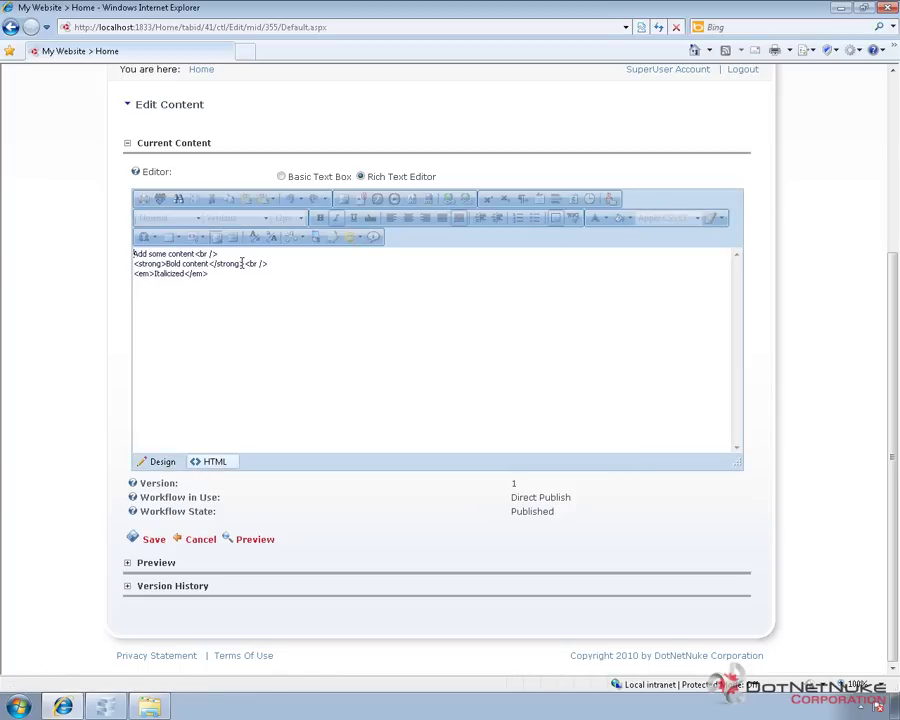
pyautogui.doubleClick(153, 263)
pyautogui.click(139, 271)
pyautogui.doubleClick(142, 273)
pyautogui.click(142, 465)
# Open the Image Manager for the spot below the text and preview AI_120x60.gif, aspnet.gif and community_icon.gif.
pyautogui.click(256, 313)
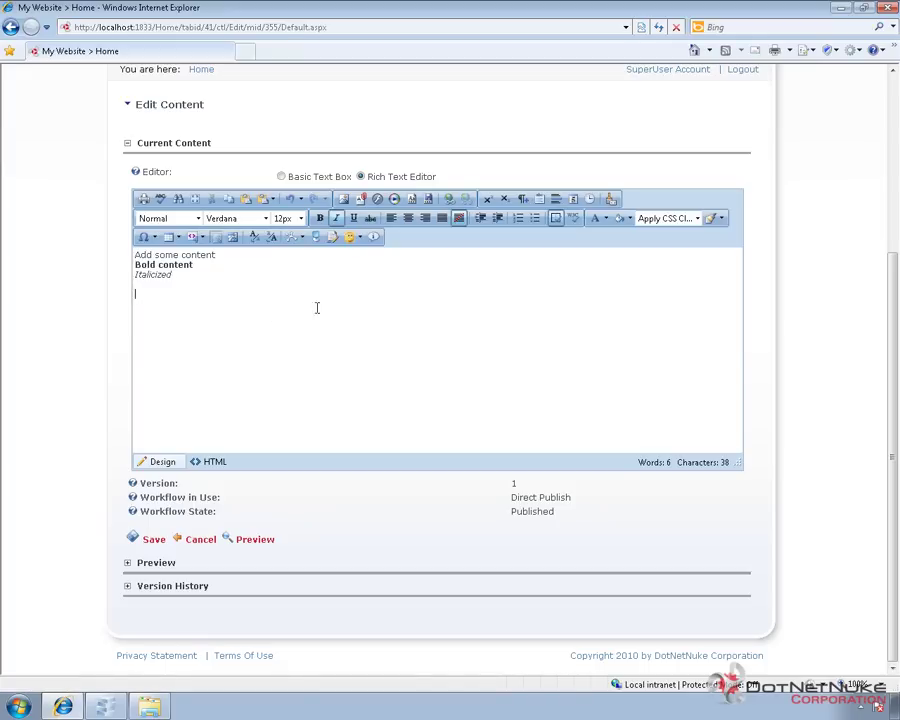
pyautogui.click(345, 200)
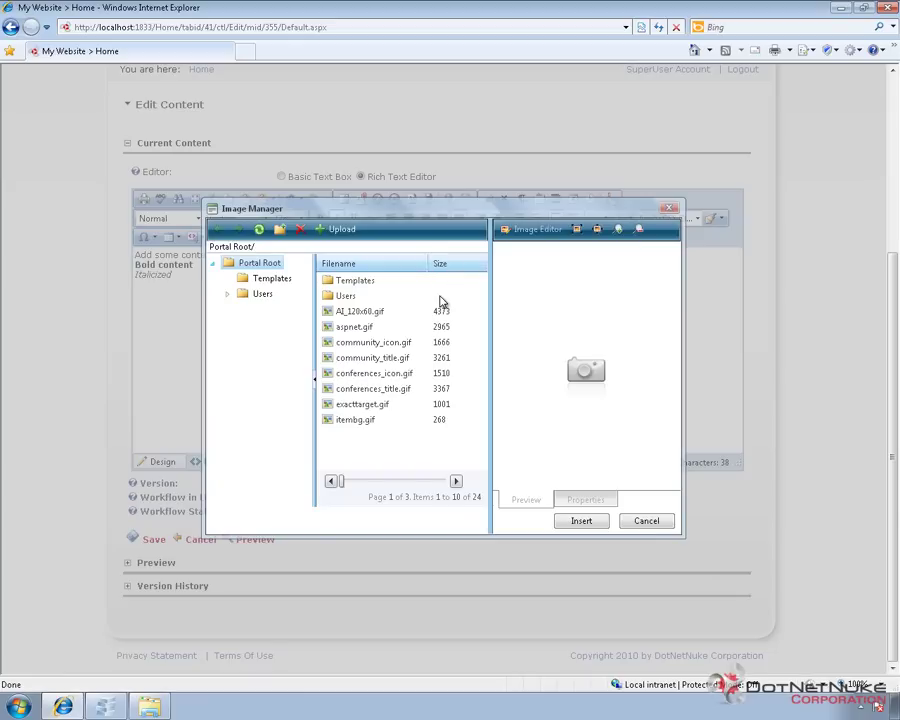
pyautogui.click(380, 314)
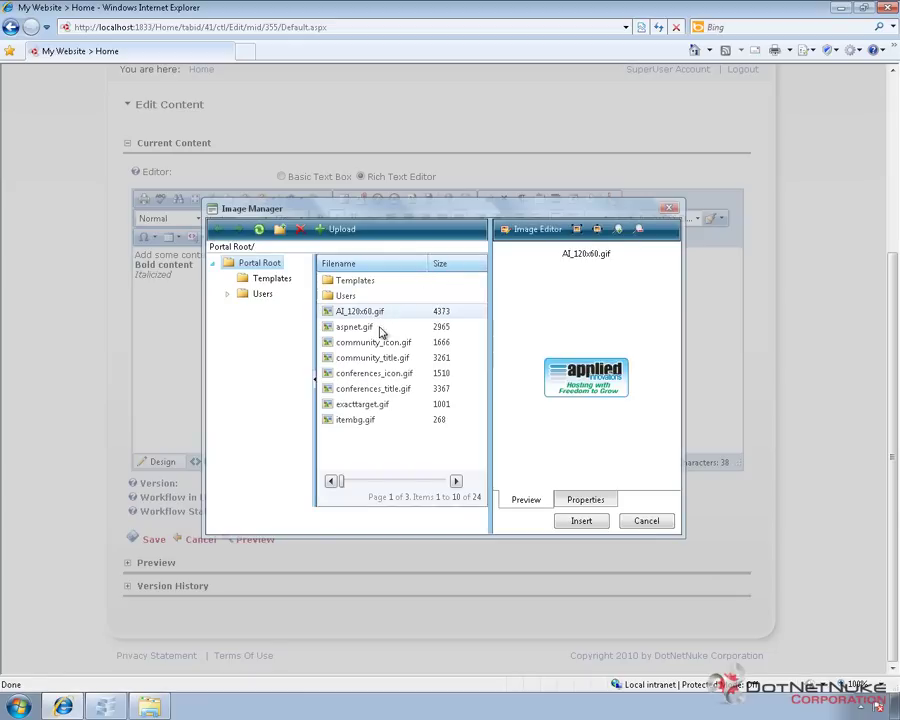
pyautogui.click(373, 328)
pyautogui.click(378, 345)
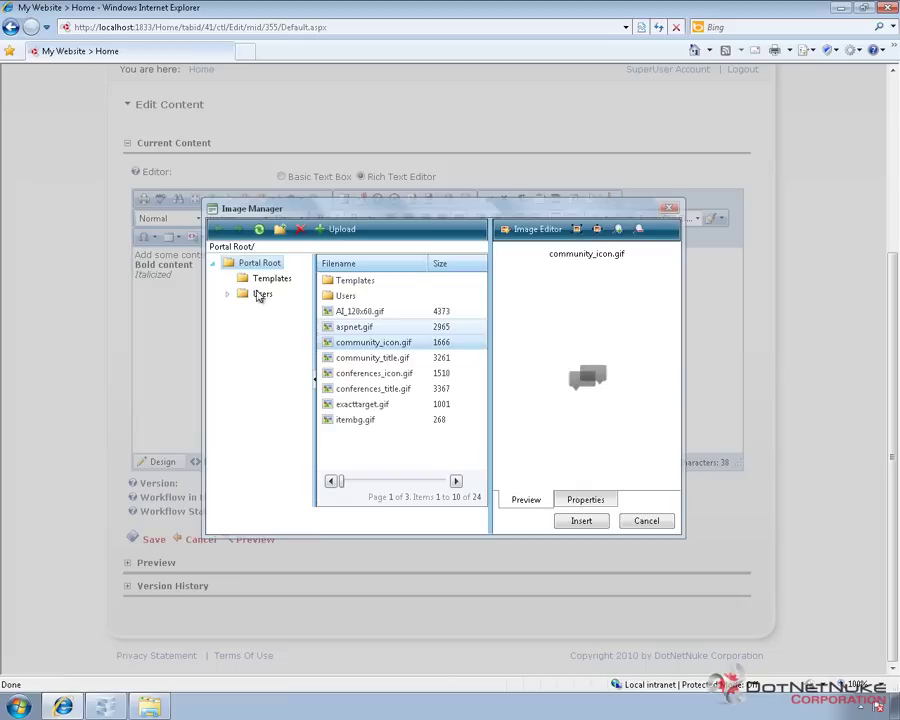
# Upload kindle.jpg from the Desktop to the Portal Root folder.
pyautogui.click(342, 230)
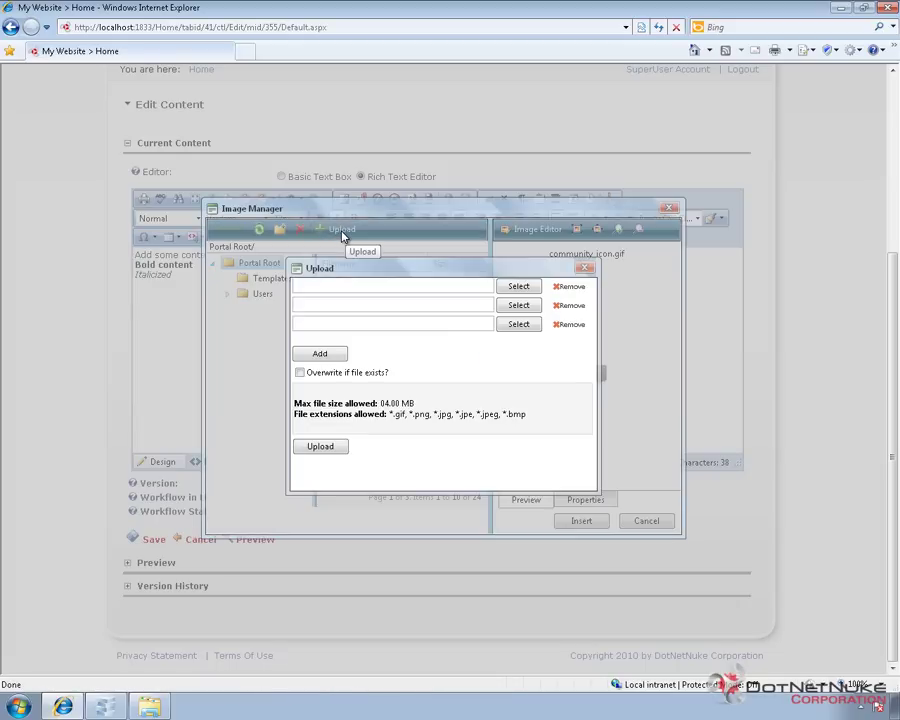
pyautogui.click(516, 296)
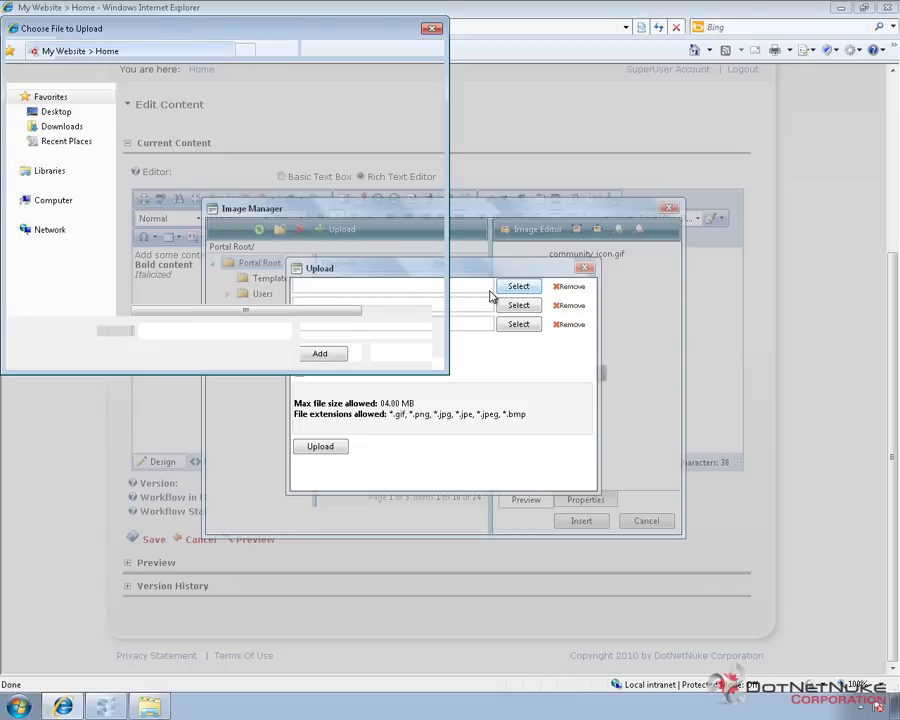
pyautogui.click(66, 113)
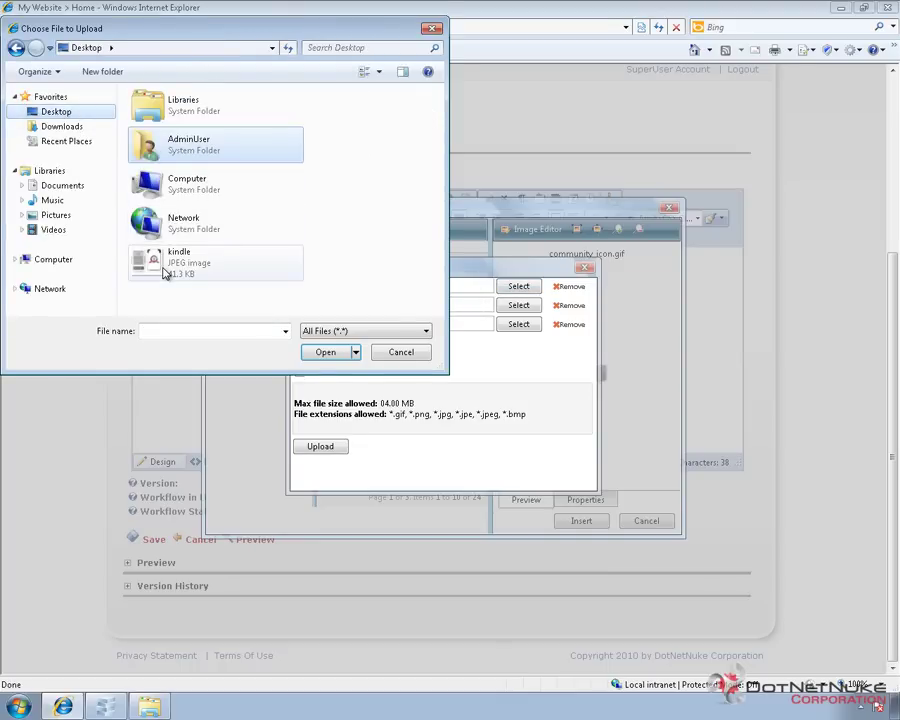
pyautogui.doubleClick(165, 270)
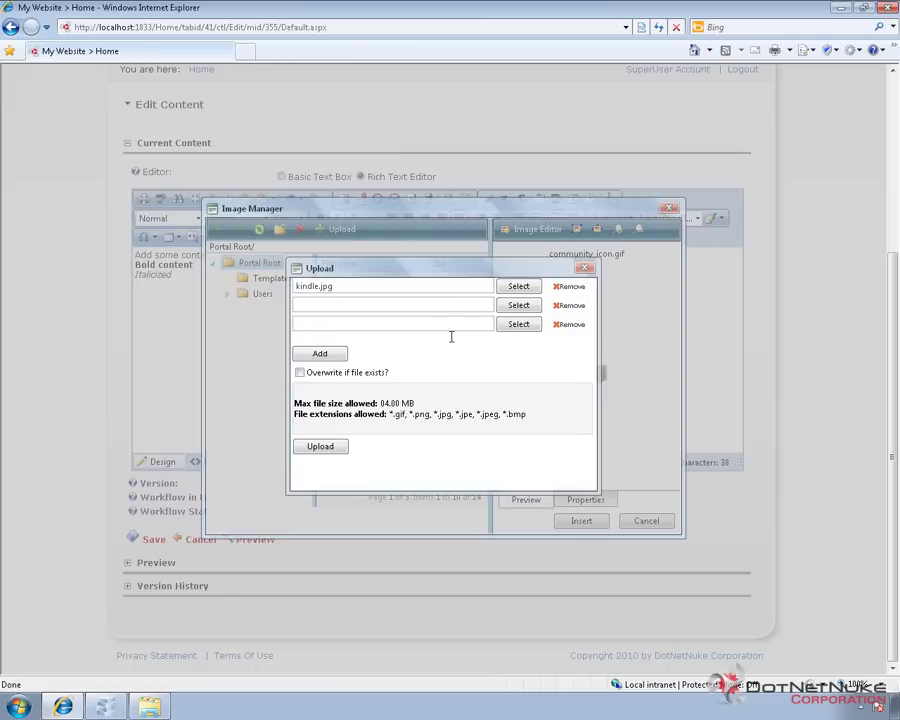
pyautogui.click(321, 450)
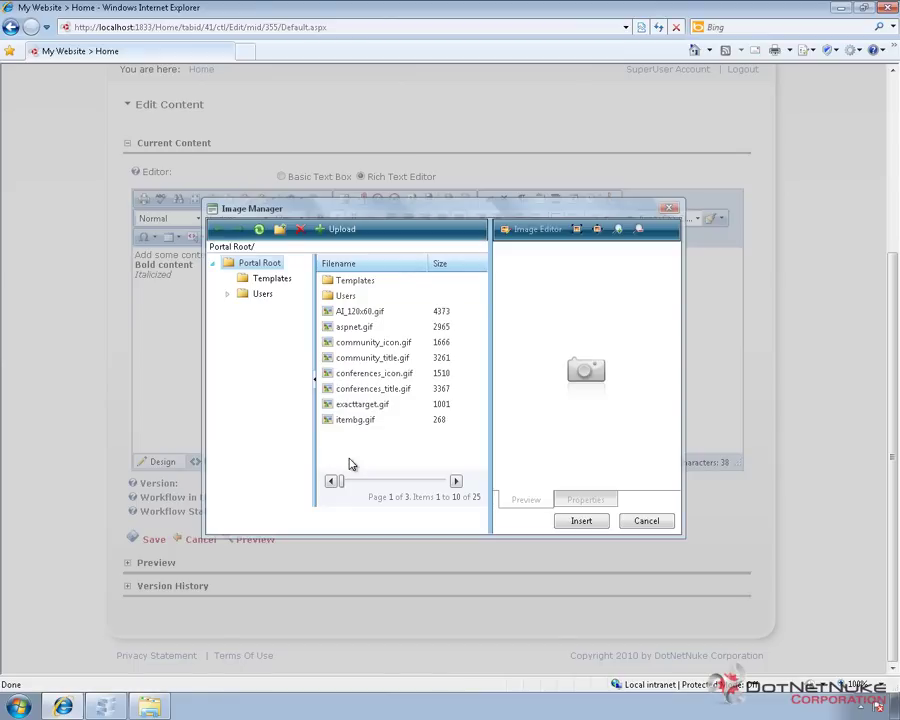
# Insert kindle.jpg from the Portal Root folder below the text.
pyautogui.click(456, 482)
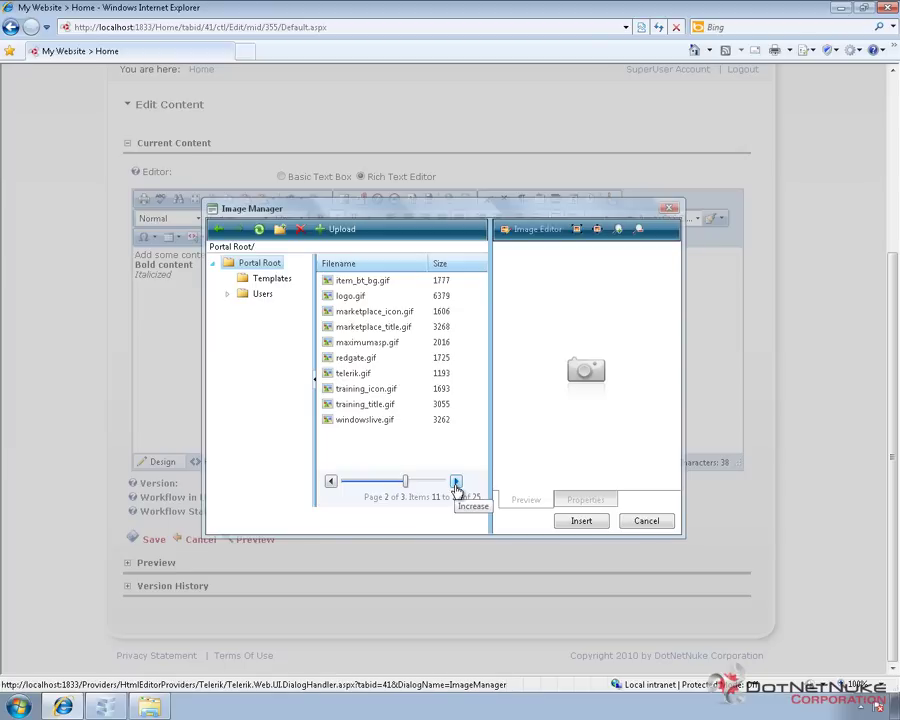
pyautogui.click(456, 482)
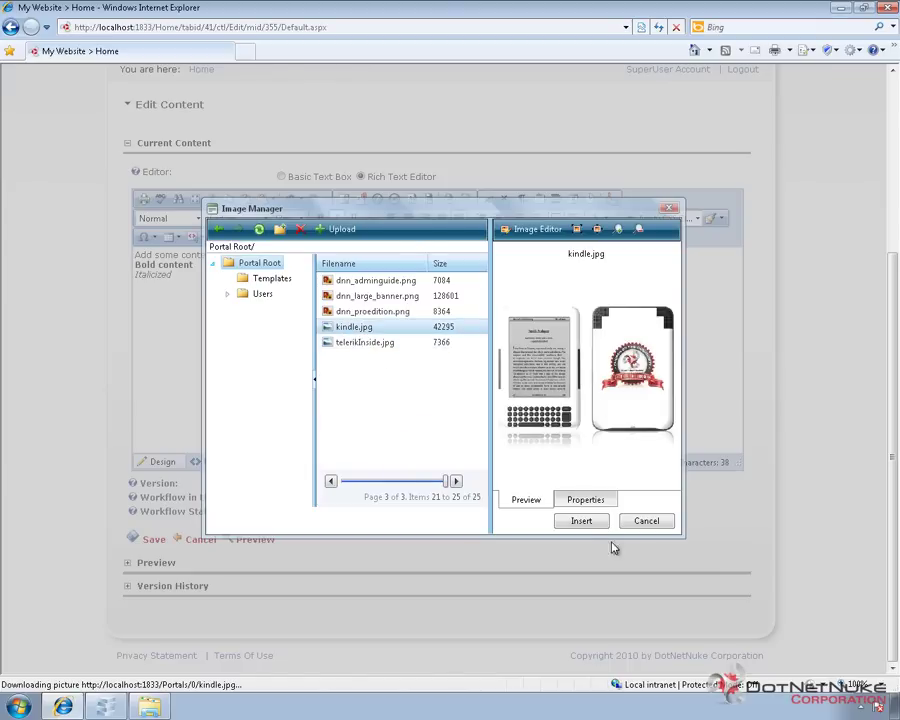
pyautogui.click(572, 521)
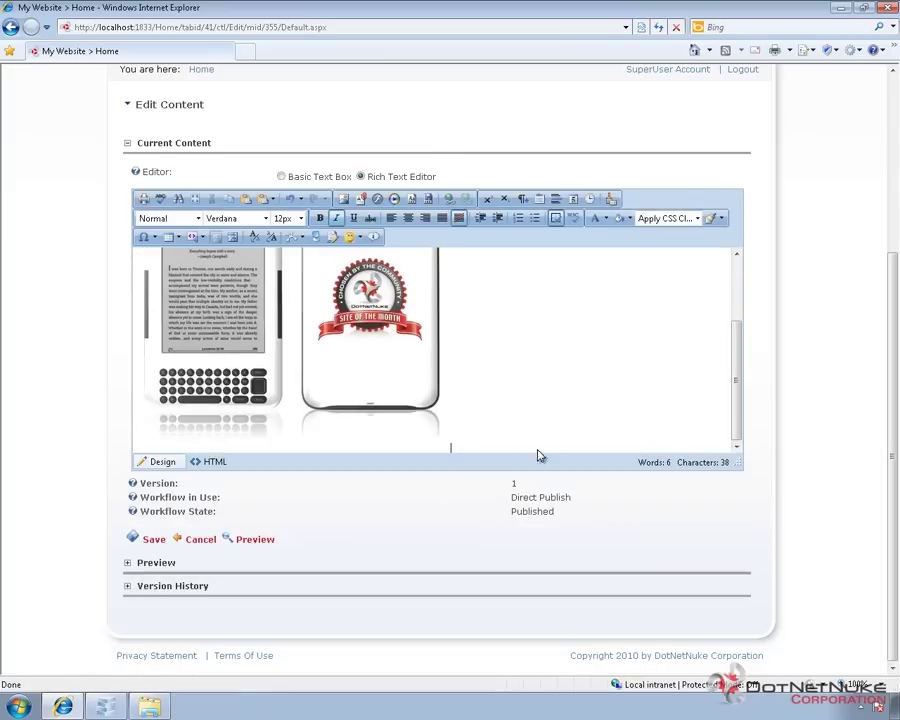
# Shrink the inserted Kindle image to less than half its width and delete it from the content.
pyautogui.moveTo(737, 371); pyautogui.dragTo(742, 291)
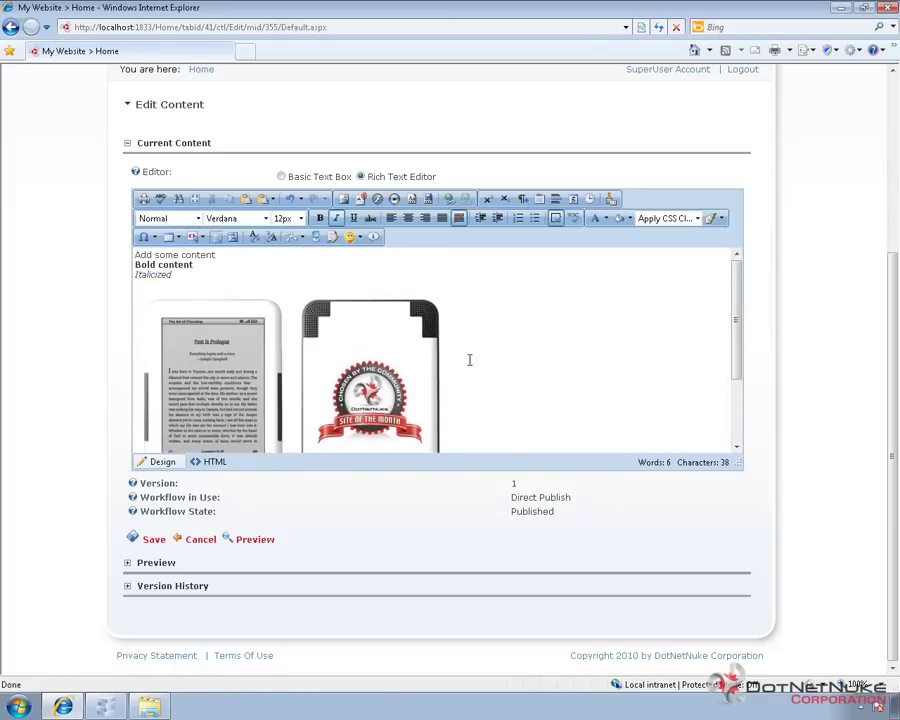
pyautogui.click(381, 370)
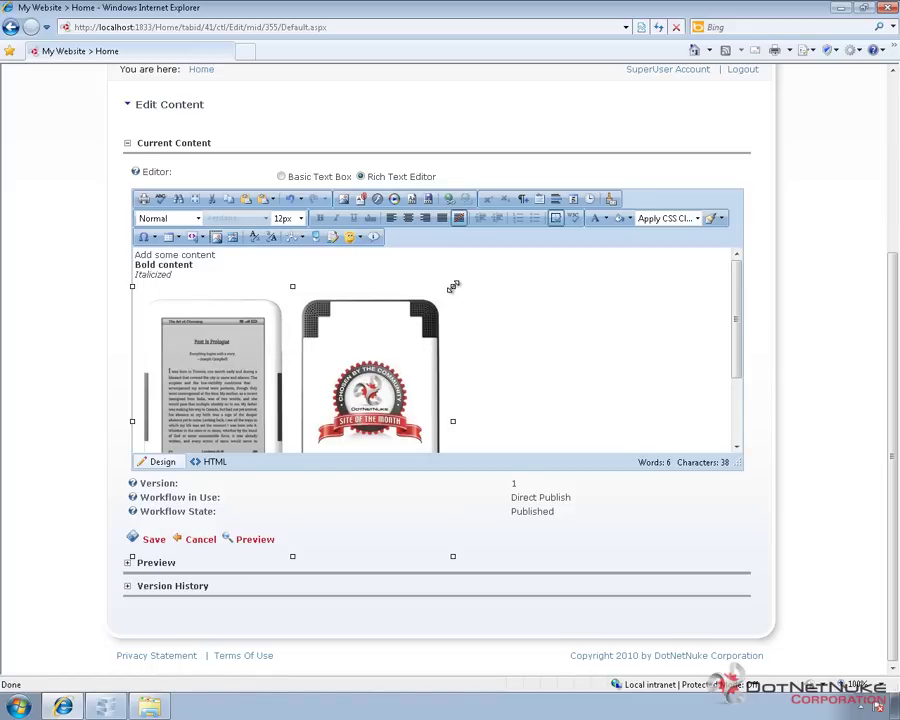
pyautogui.moveTo(452, 287); pyautogui.dragTo(263, 388)
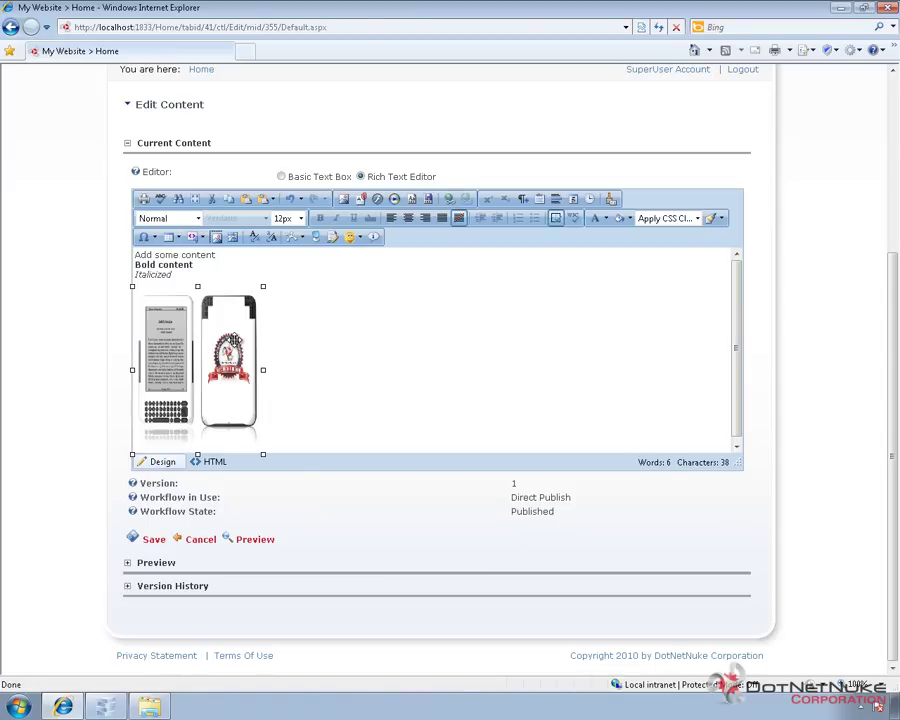
pyautogui.press('Delete')
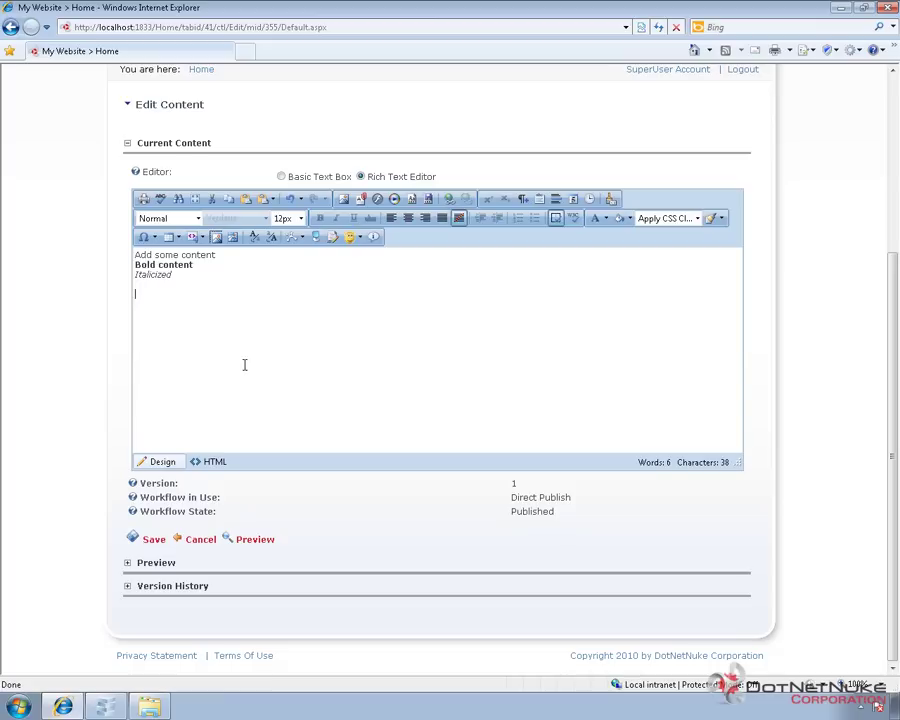
# Open kindle.jpg from the Portal Root folder of the Image Manager in the Image Editor.
pyautogui.click(346, 199)
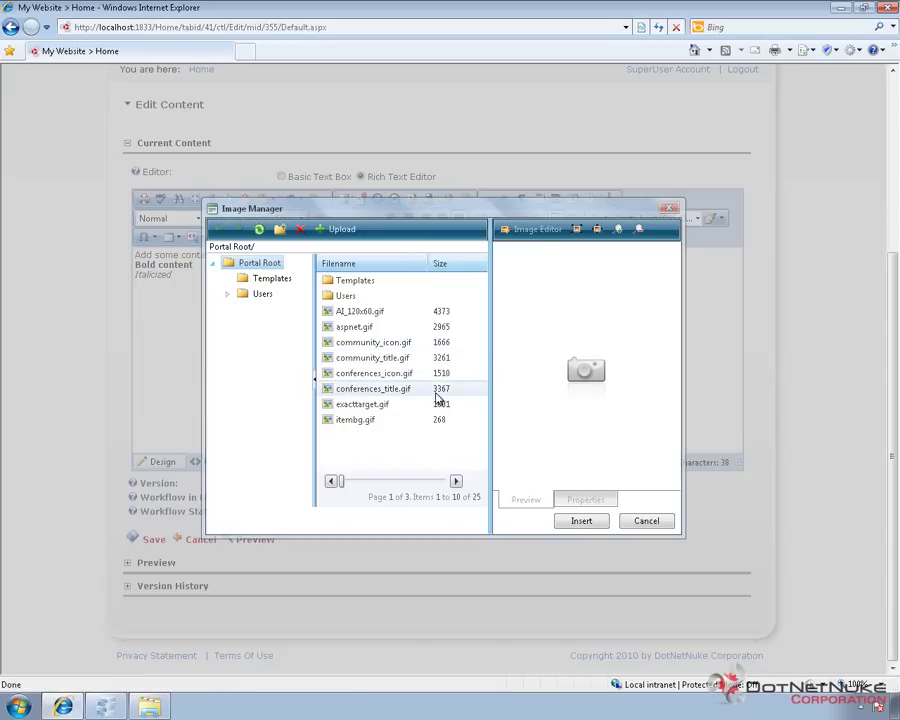
pyautogui.click(456, 482)
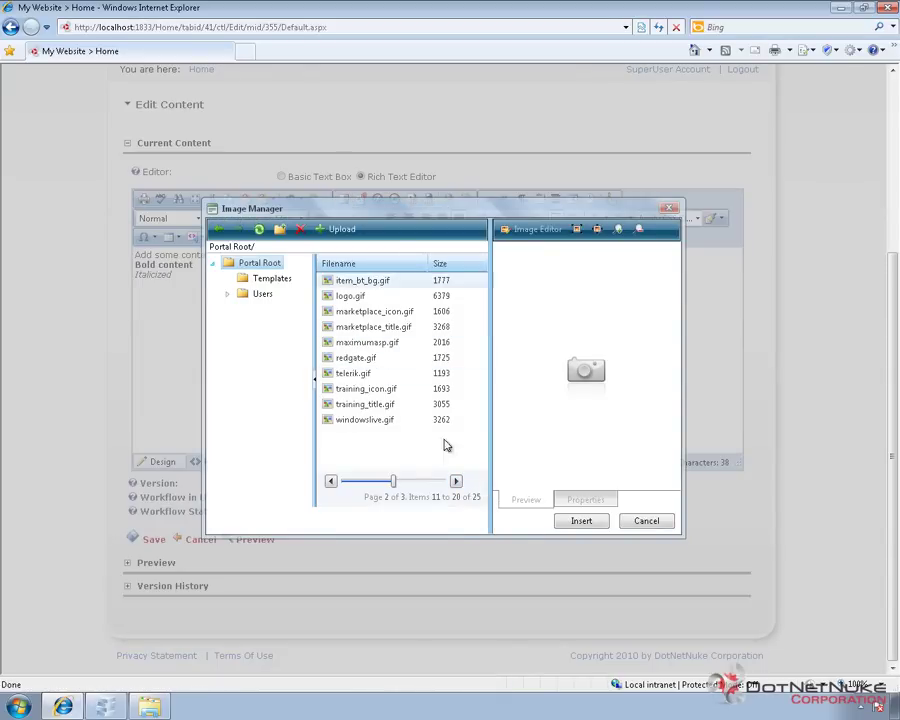
pyautogui.click(456, 482)
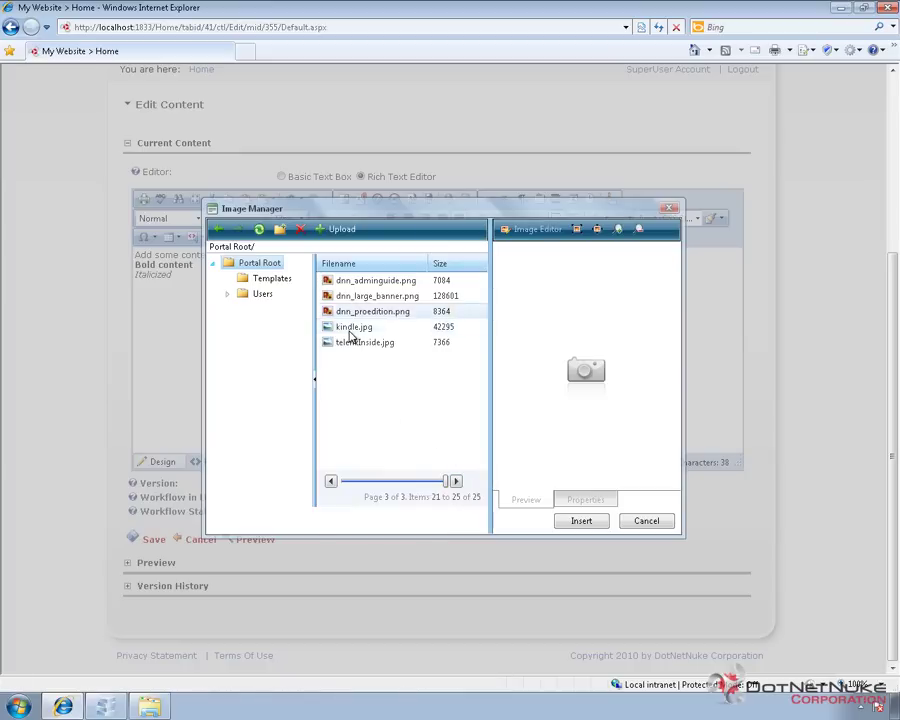
pyautogui.click(352, 330)
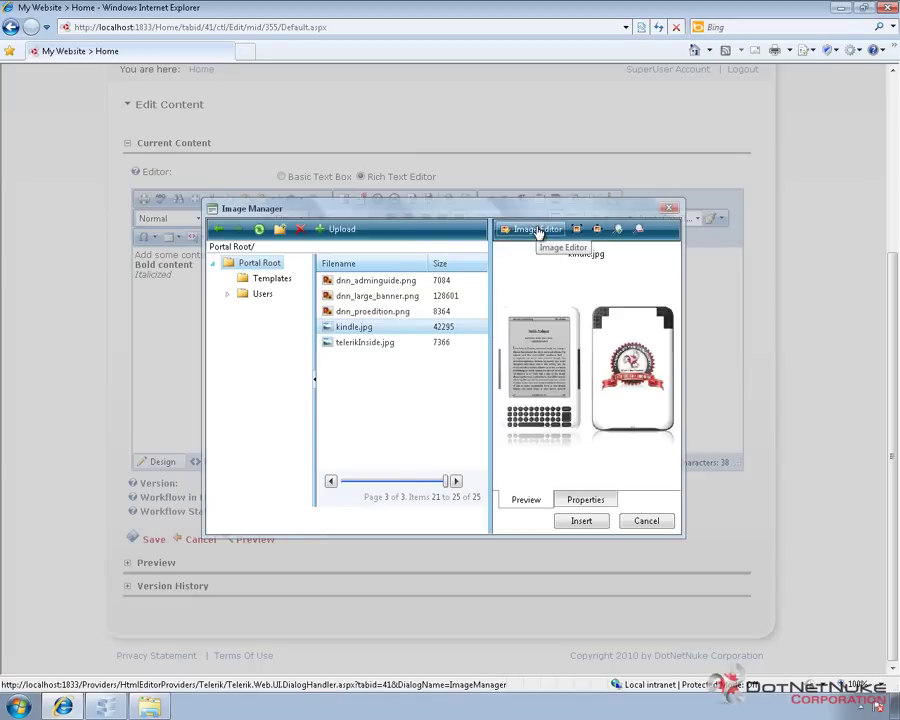
pyautogui.click(538, 230)
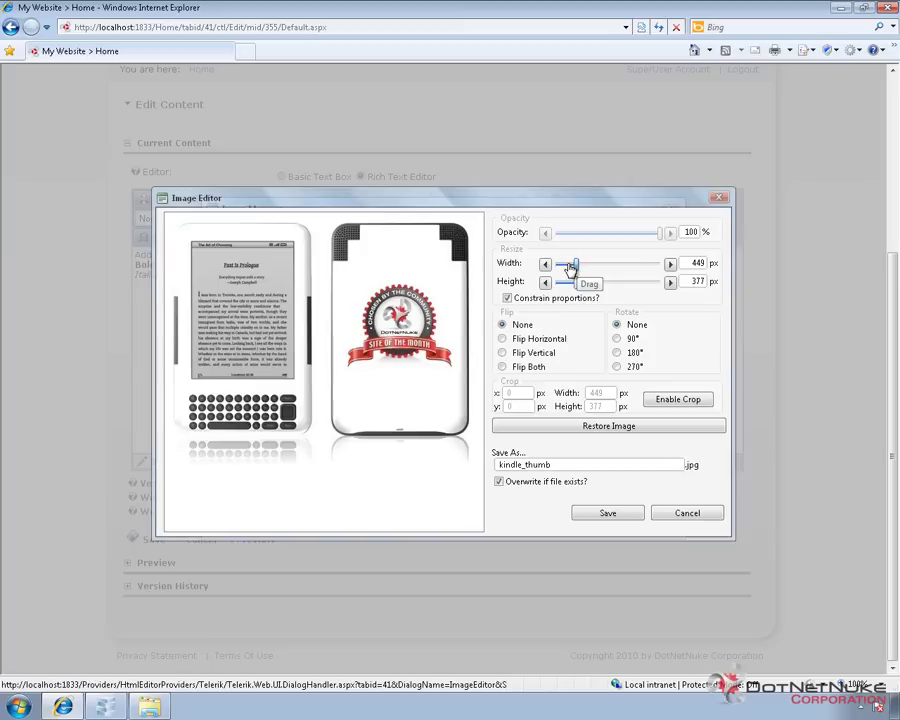
# Resize the Kindle image proportionally to 182 x 152 px and save it as kindle_thumb.jpg.
pyautogui.moveTo(571, 268); pyautogui.dragTo(565, 268)
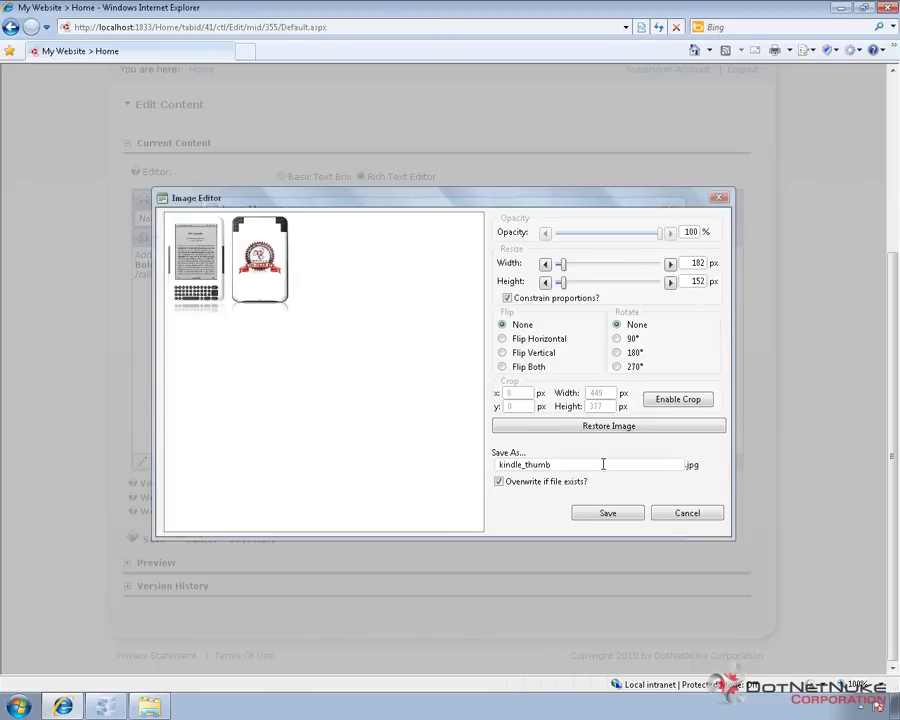
pyautogui.click(566, 464)
pyautogui.doubleClick(562, 465)
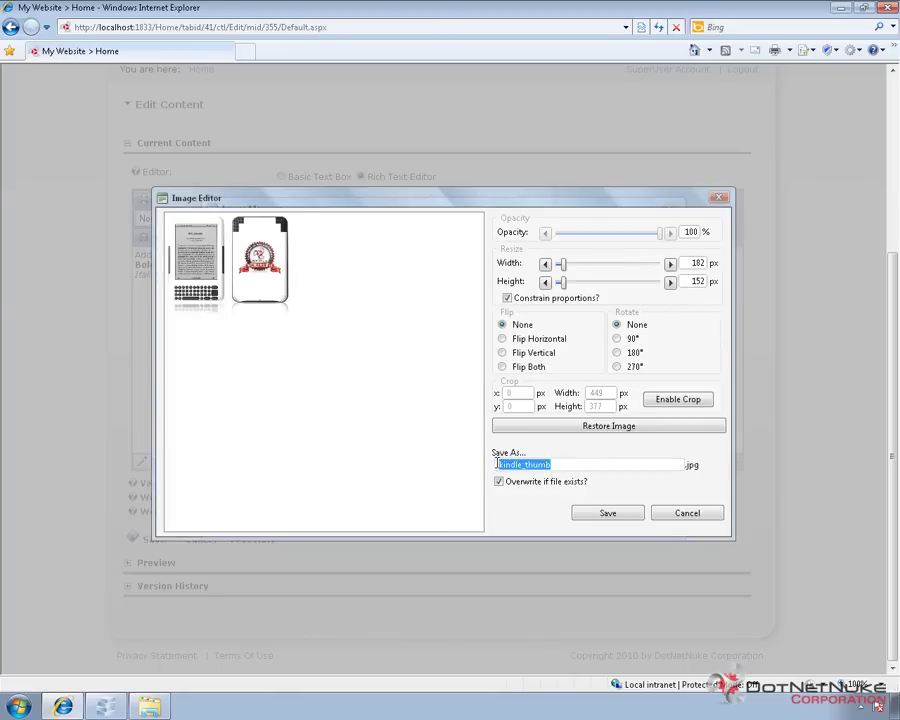
pyautogui.click(557, 468)
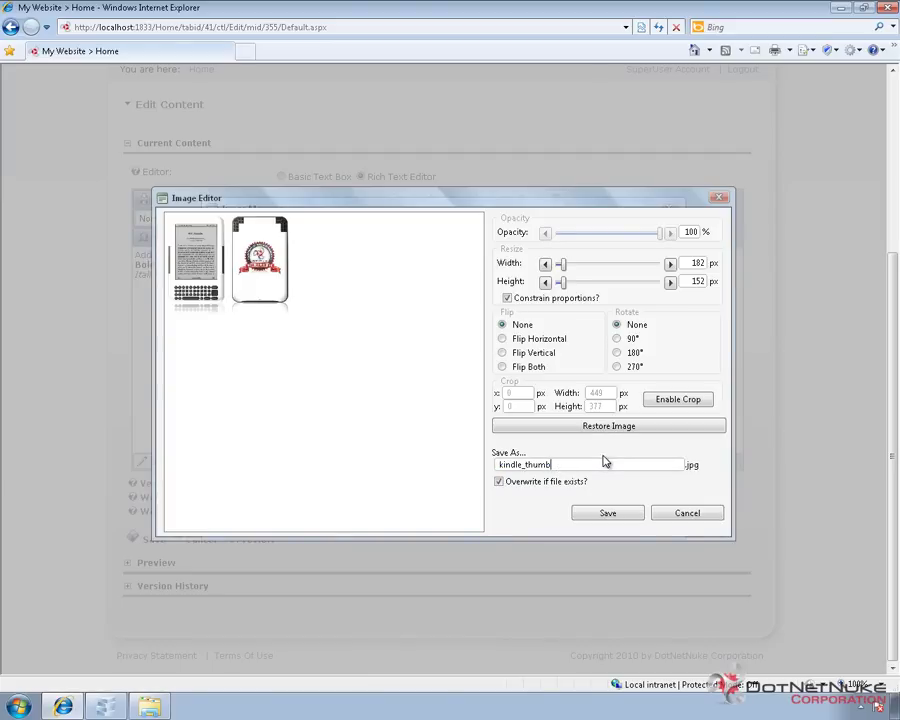
pyautogui.click(607, 514)
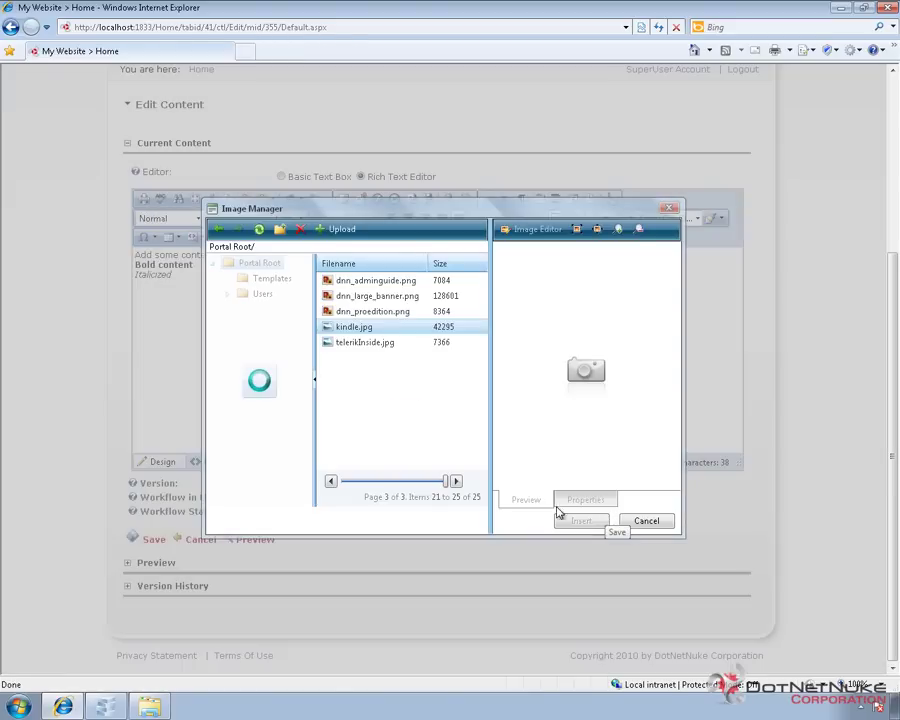
# Insert kindle_thumb.jpg from the Portal Root folder below the italicized text.
pyautogui.click(456, 482)
pyautogui.click(456, 482)
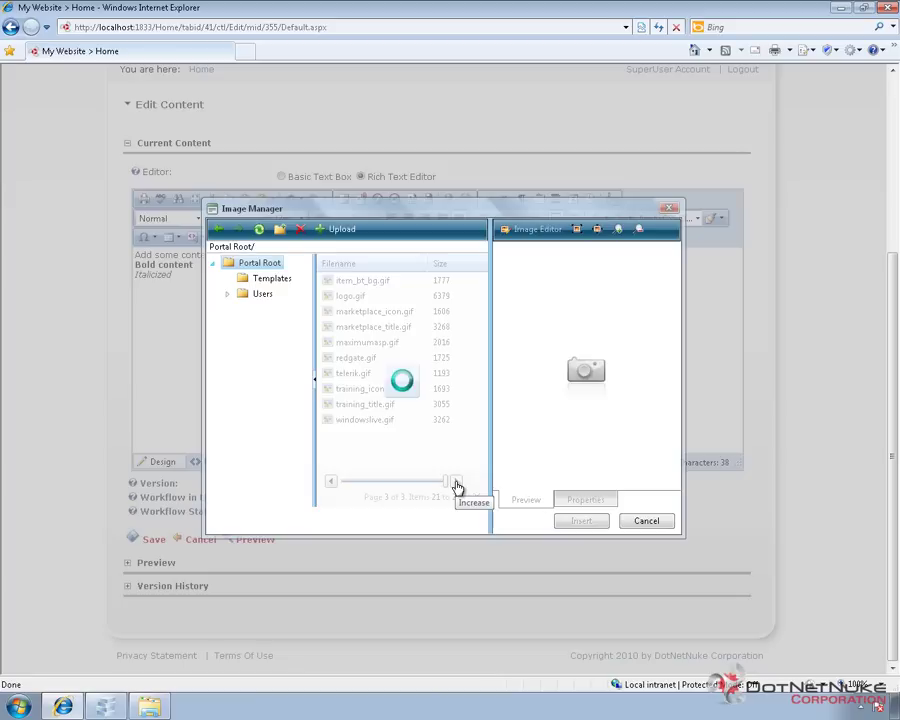
pyautogui.click(380, 342)
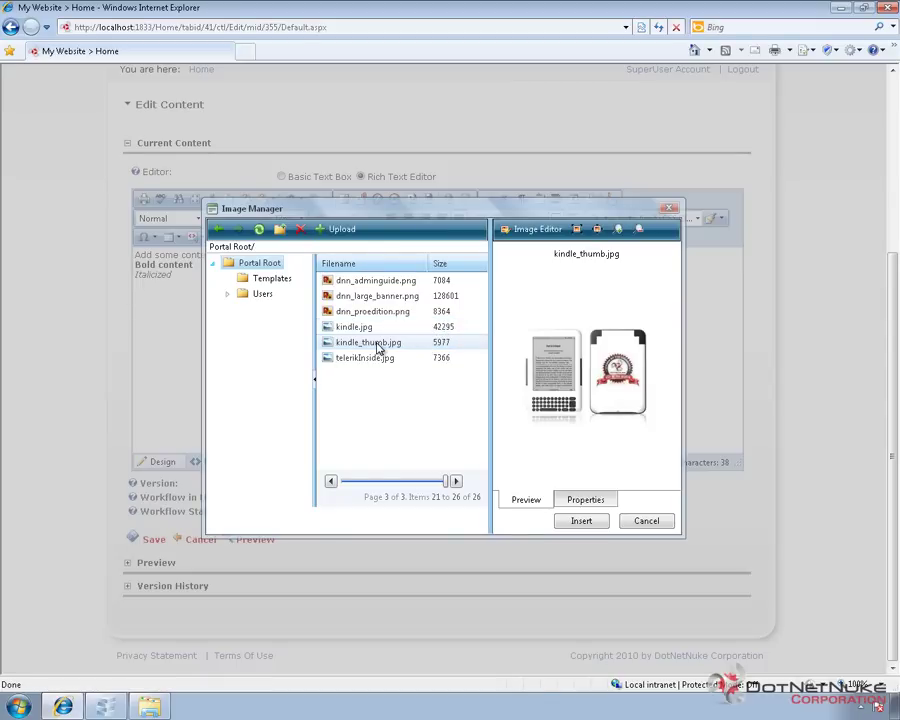
pyautogui.click(589, 521)
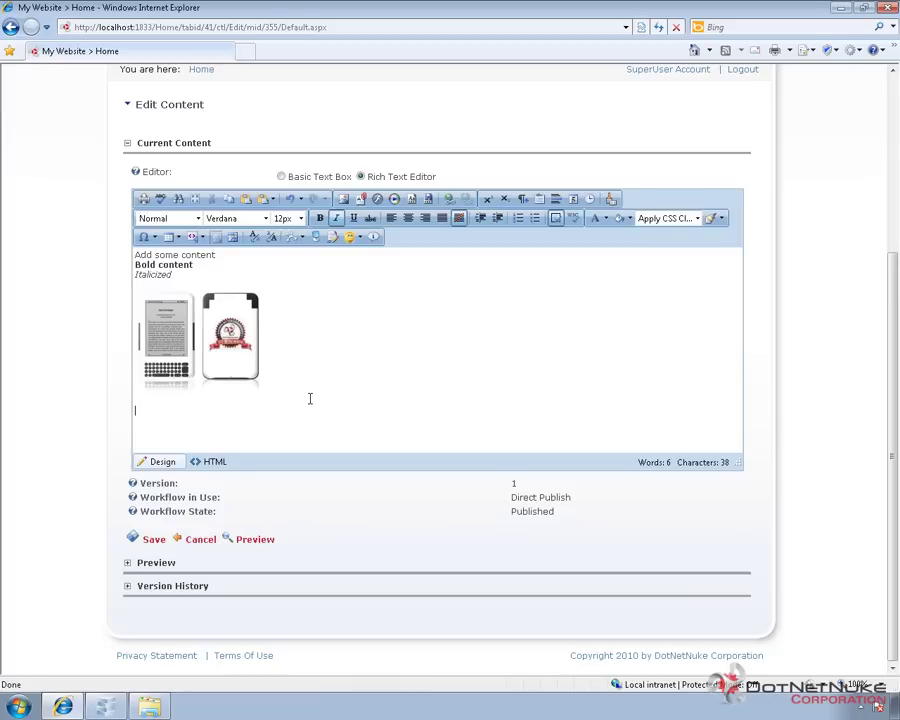
# Upload Telerik RadEditor Overview.pptx from the Desktop to the Portal Root folder with the Document Manager and insert its link below the image.
pyautogui.click(362, 200)
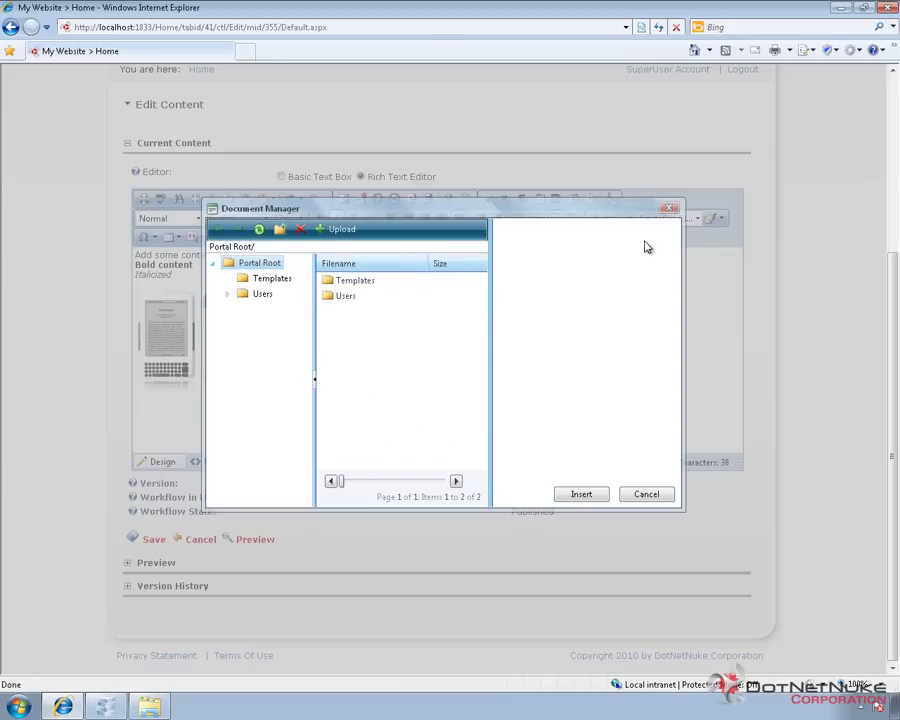
pyautogui.click(340, 236)
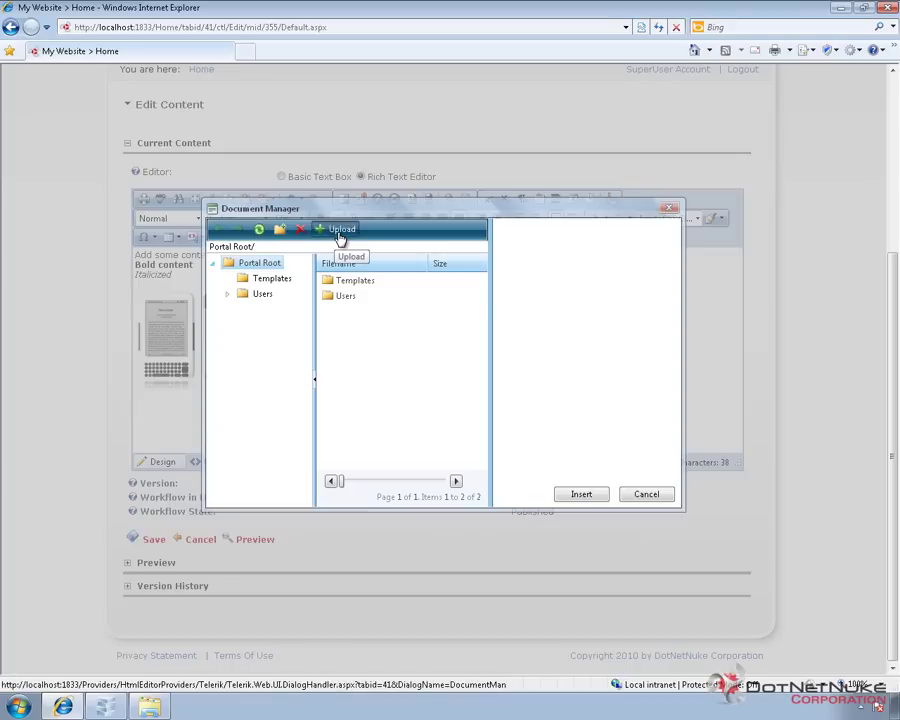
pyautogui.click(522, 273)
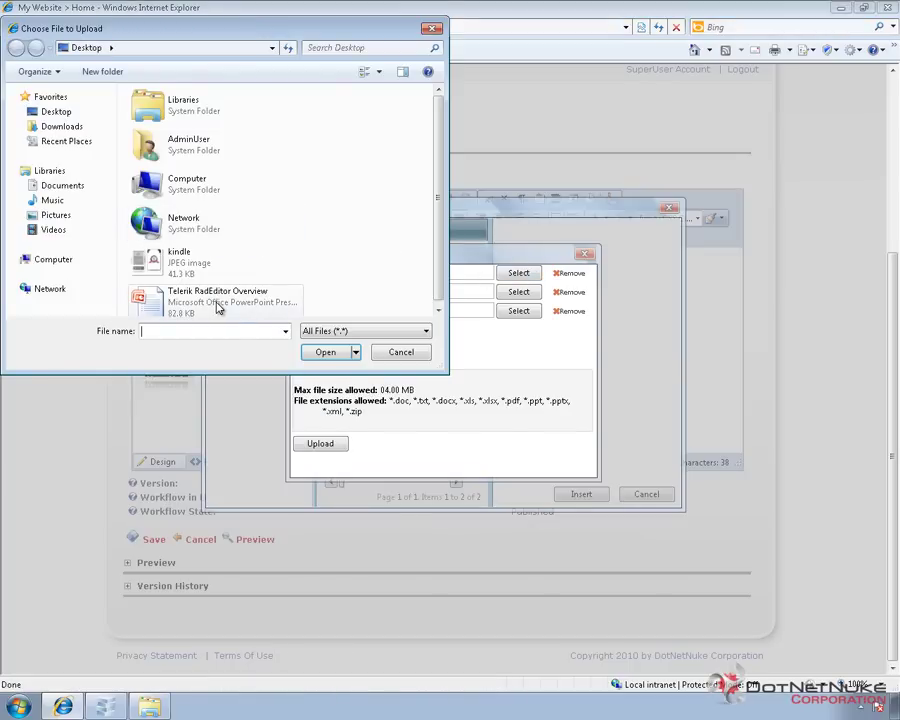
pyautogui.click(217, 300)
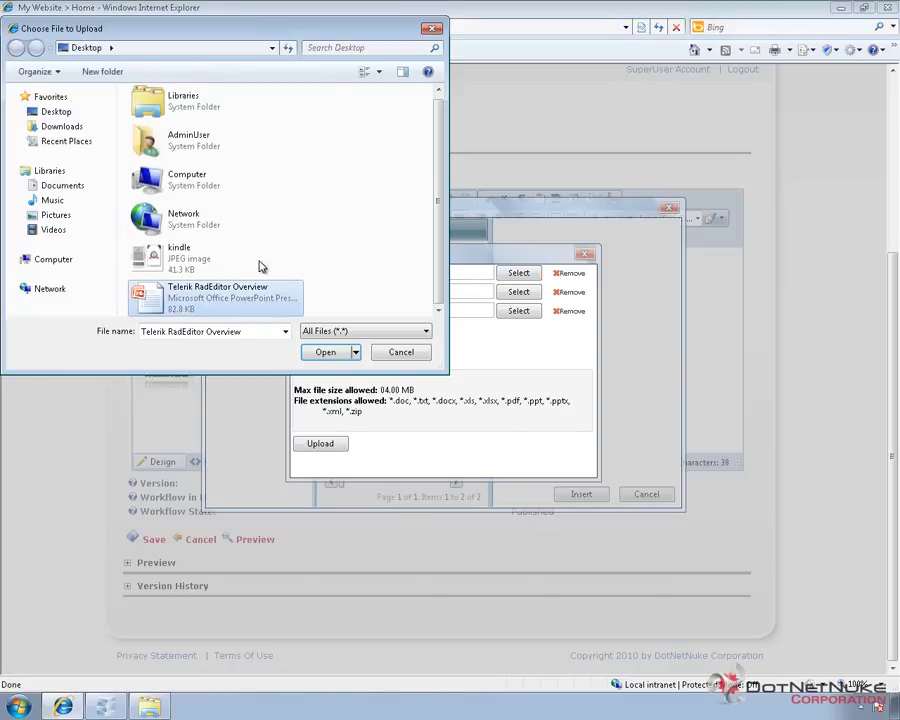
pyautogui.click(333, 355)
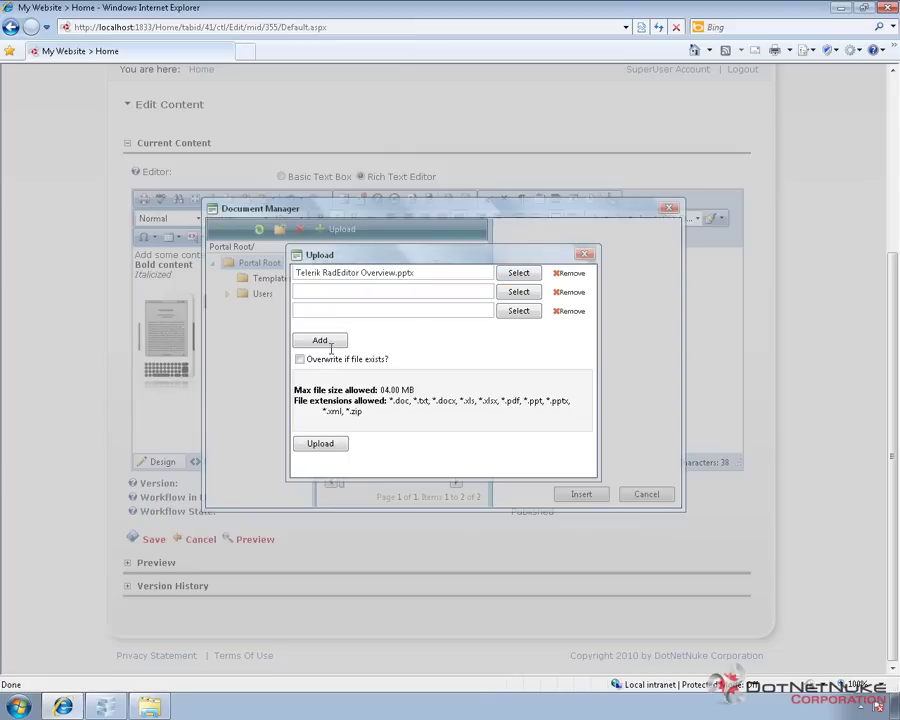
pyautogui.click(330, 449)
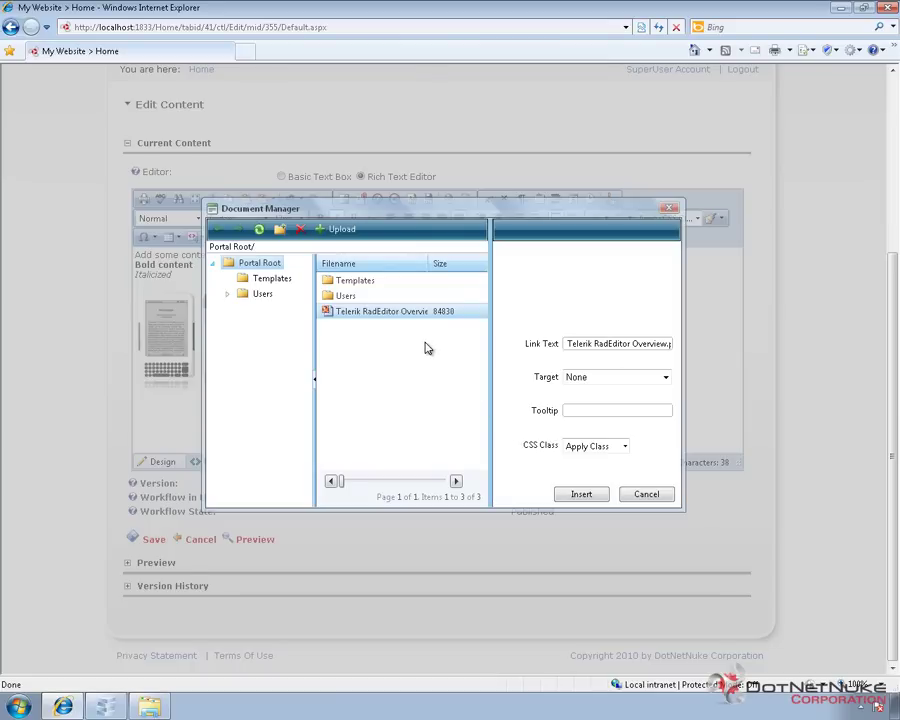
pyautogui.click(597, 496)
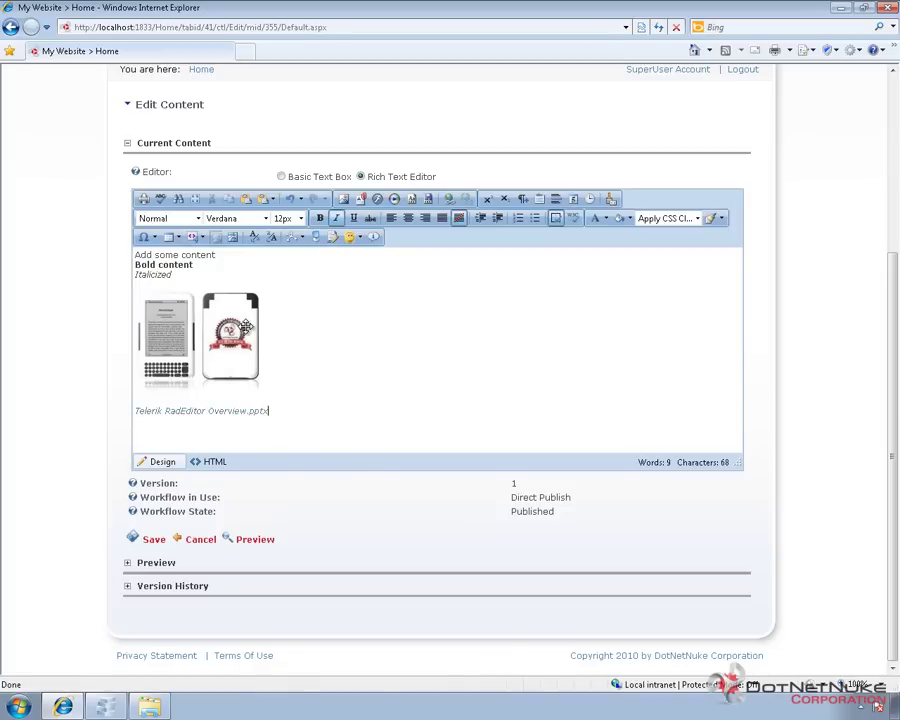
# Save the module content and test the Telerik RadEditor Overview.pptx link on the Home page, cancelling the download.
pyautogui.click(152, 540)
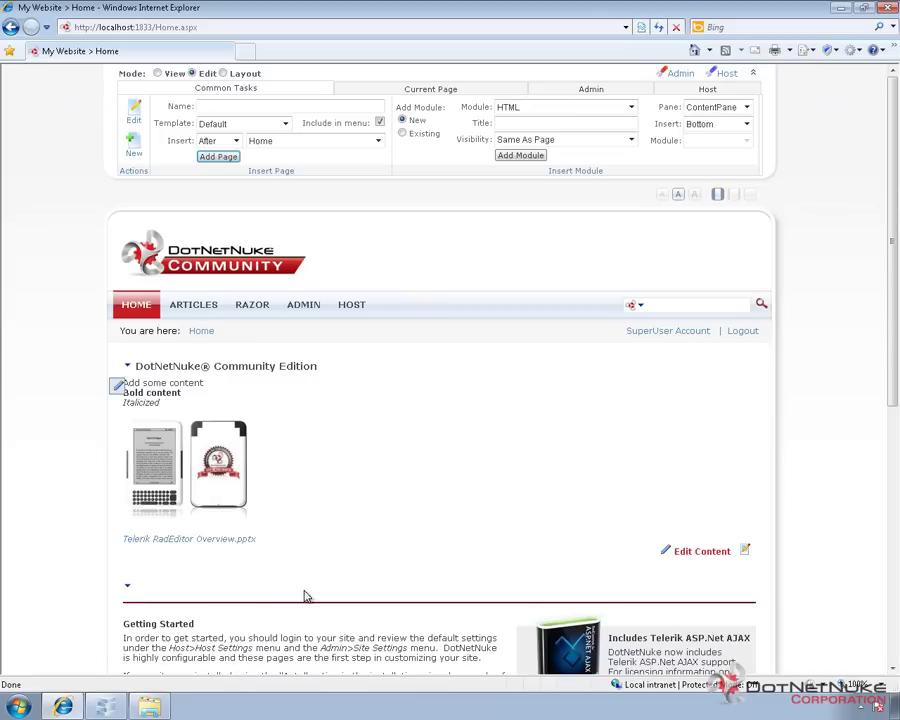
pyautogui.click(212, 540)
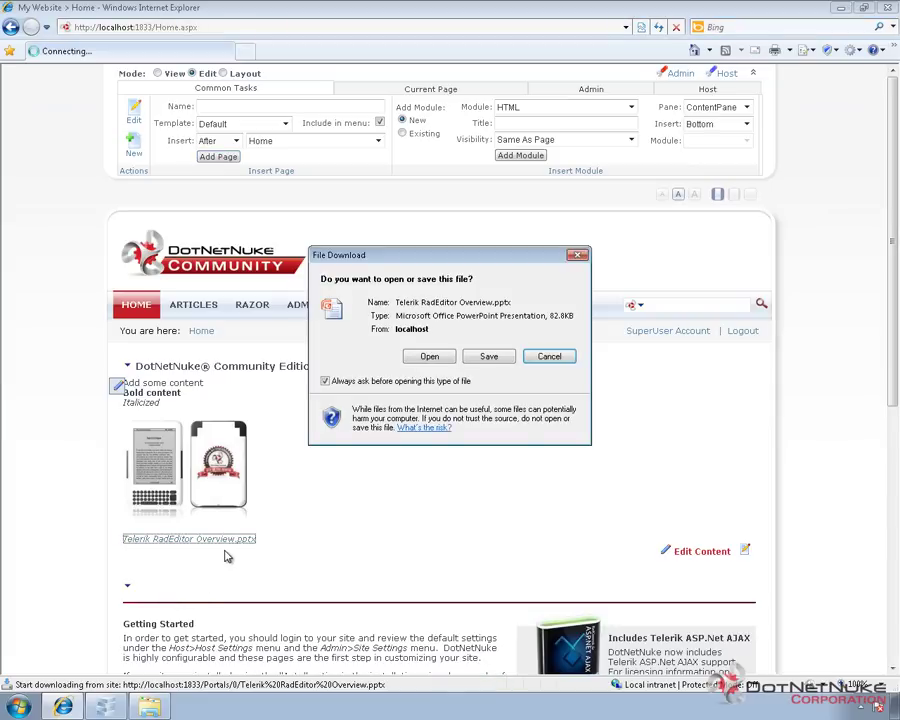
pyautogui.click(549, 357)
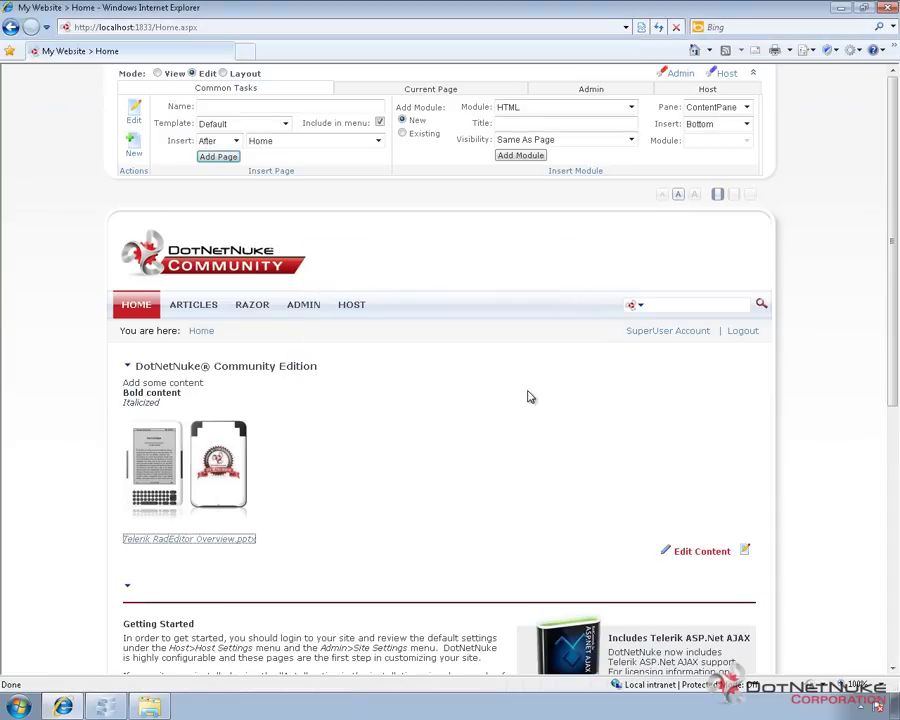